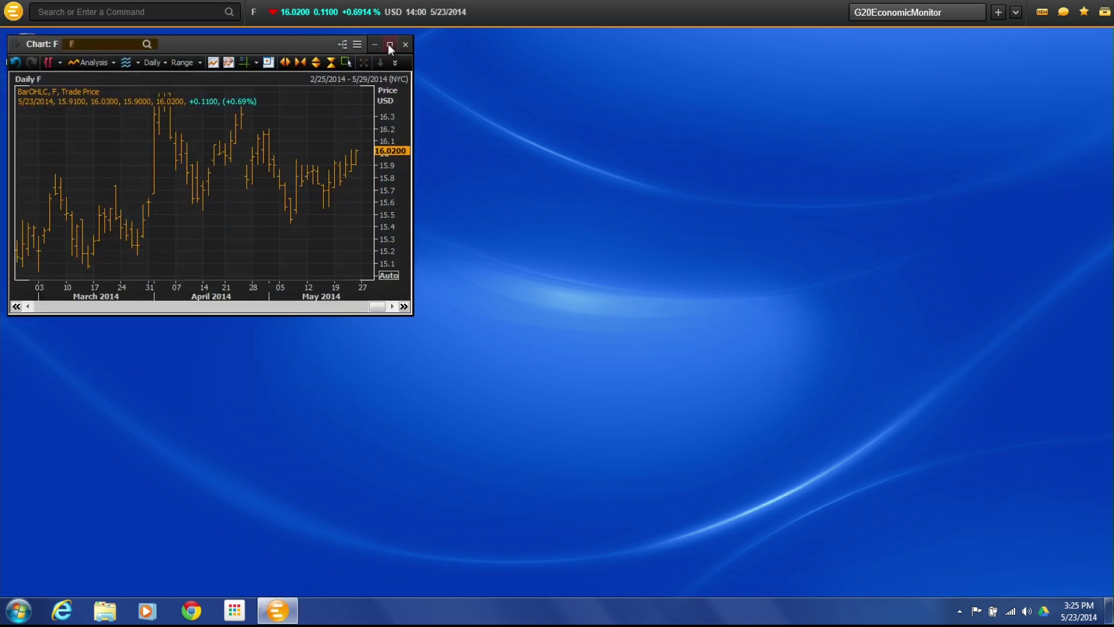
- Maximize the chart window and load Microsoft Corp (MSFT.O) daily prices instead of F
left_click(390, 44)
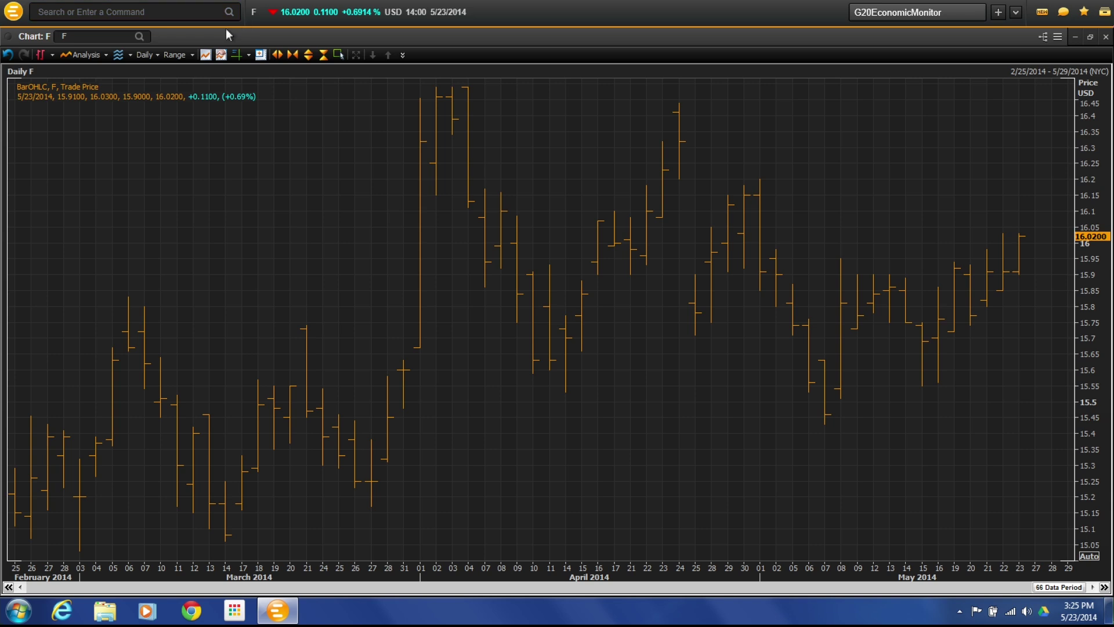
left_click(107, 39)
type("MSFT.O")
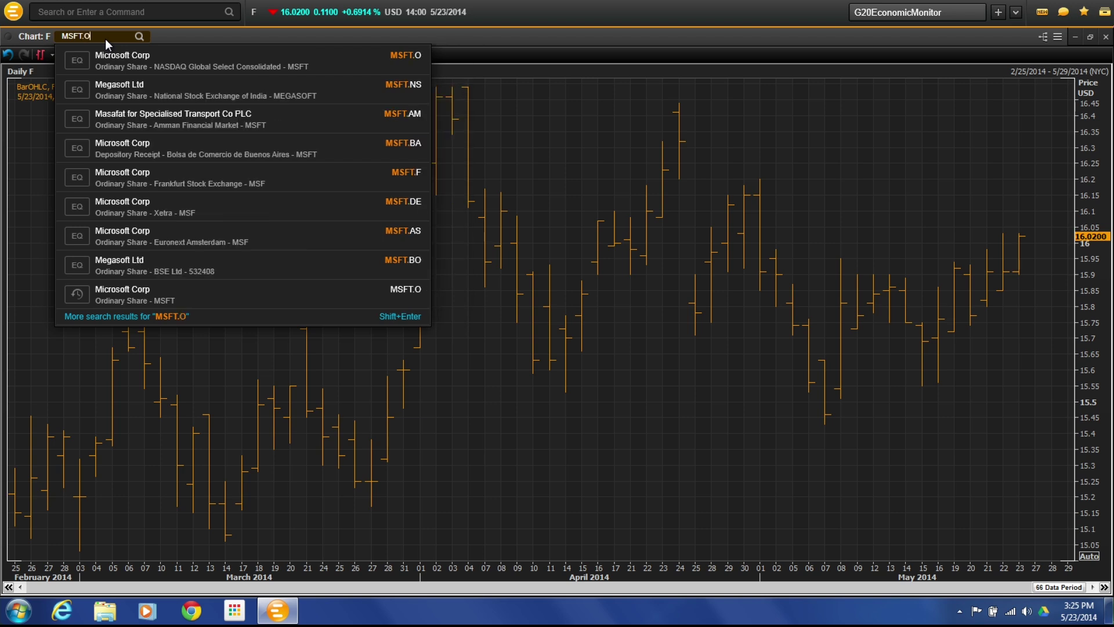
left_click(123, 68)
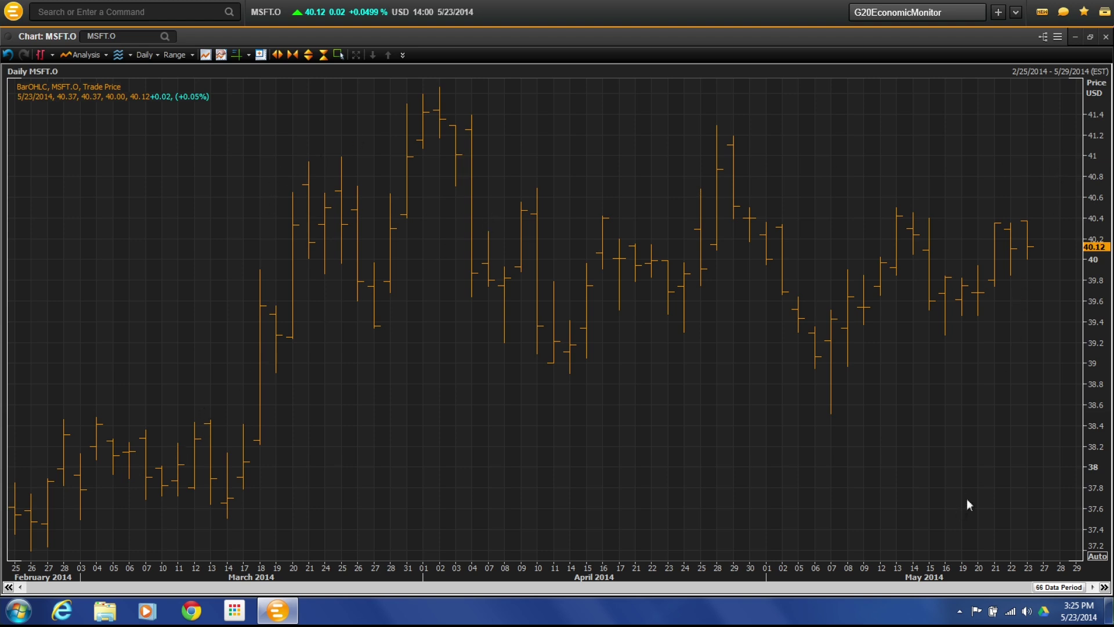
- Change the chart style to Candlestick after briefly trying Line - Gradient Fill
left_click(51, 54)
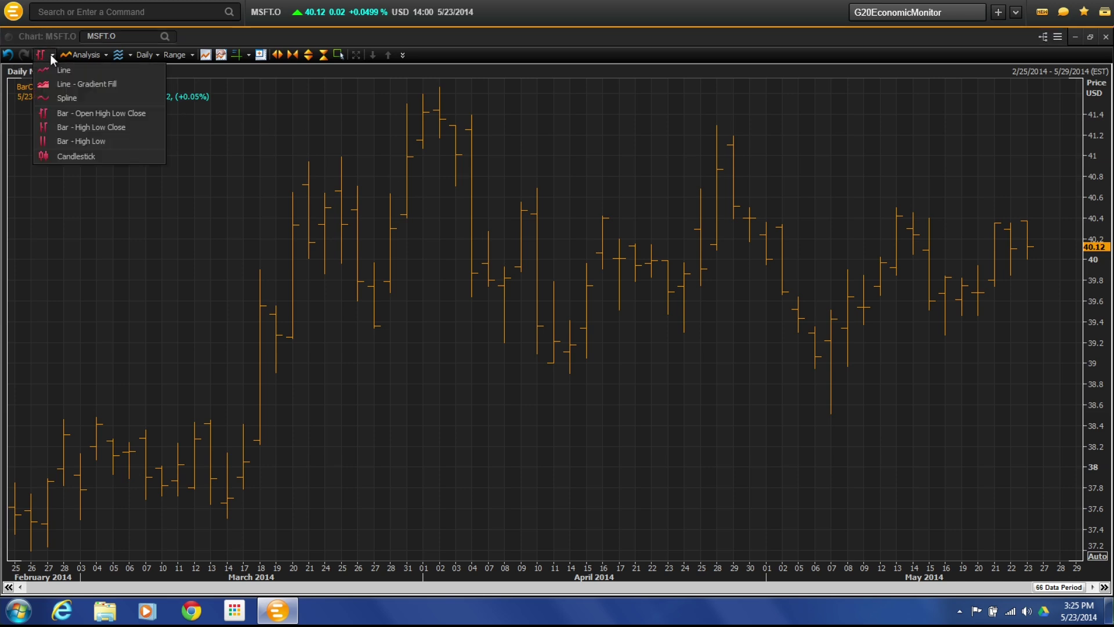
left_click(64, 87)
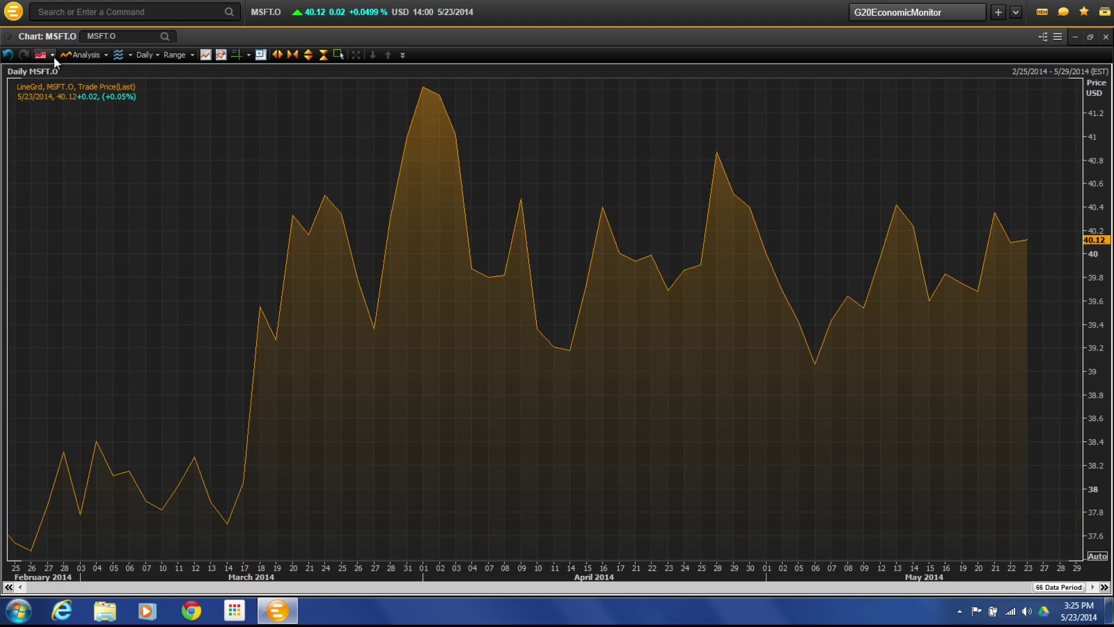
left_click(52, 56)
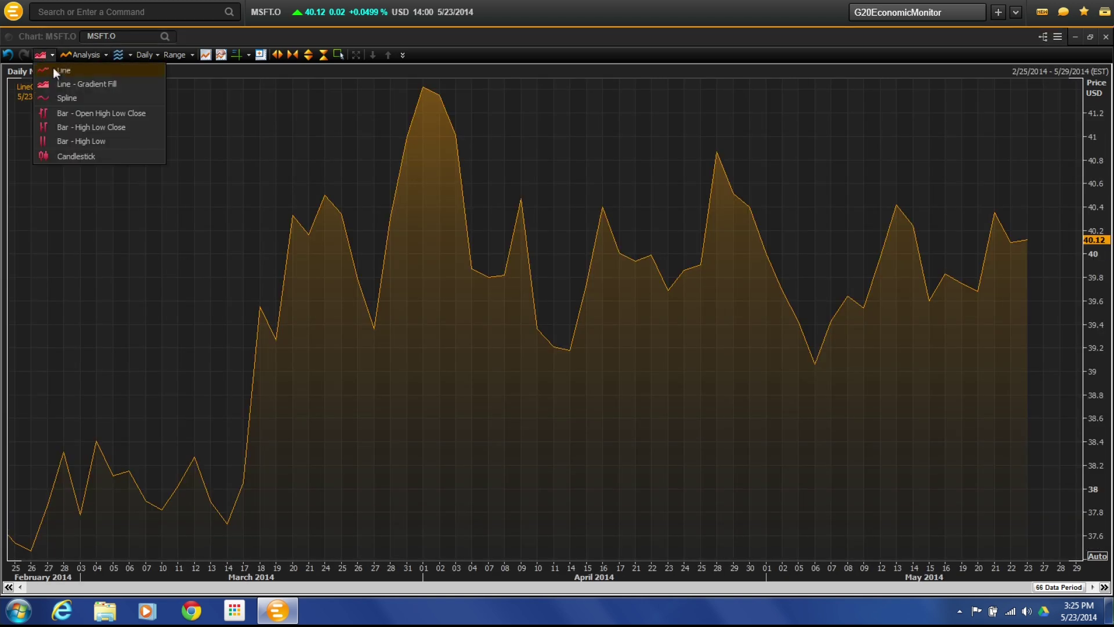
left_click(70, 157)
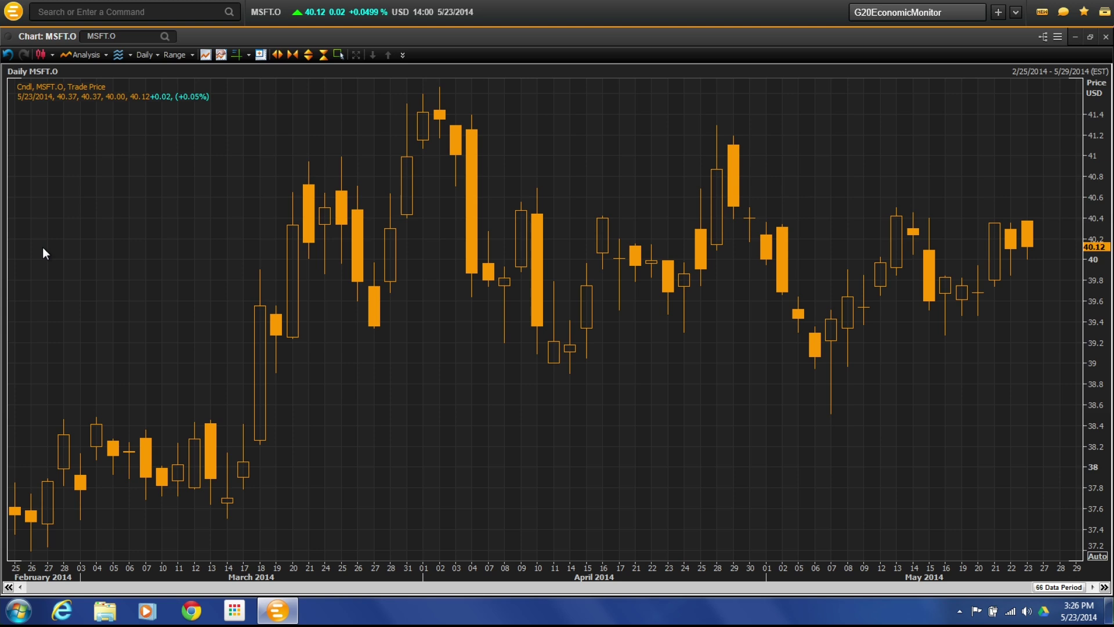
left_click(106, 54)
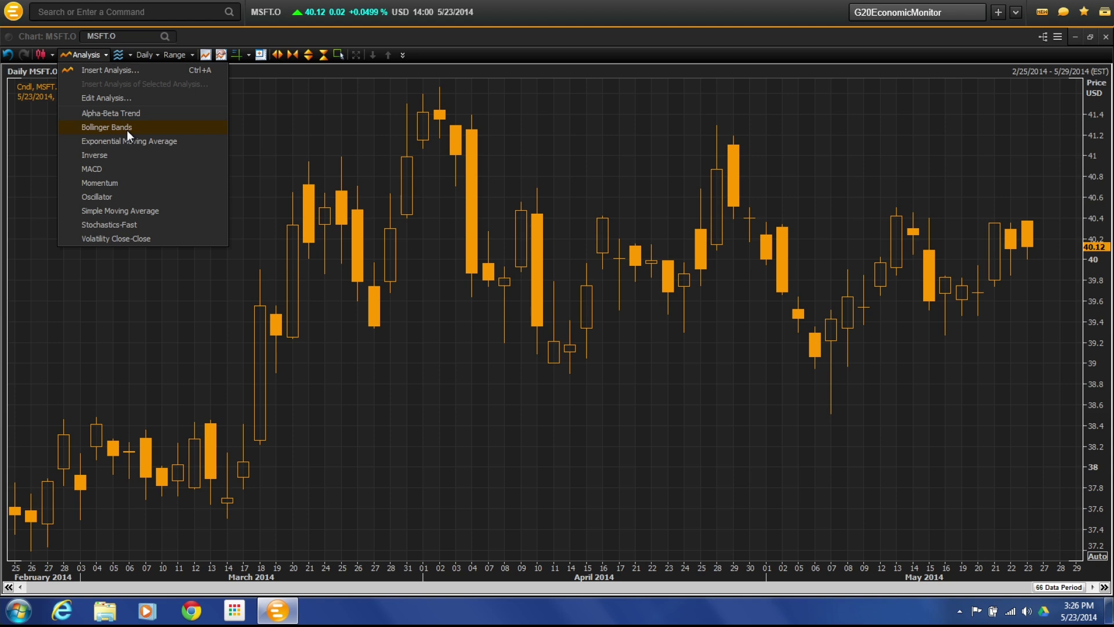
- Insert a MACD (12, 26, 9, Exponential) pane and drag its divider down to enlarge the price pane
left_click(107, 169)
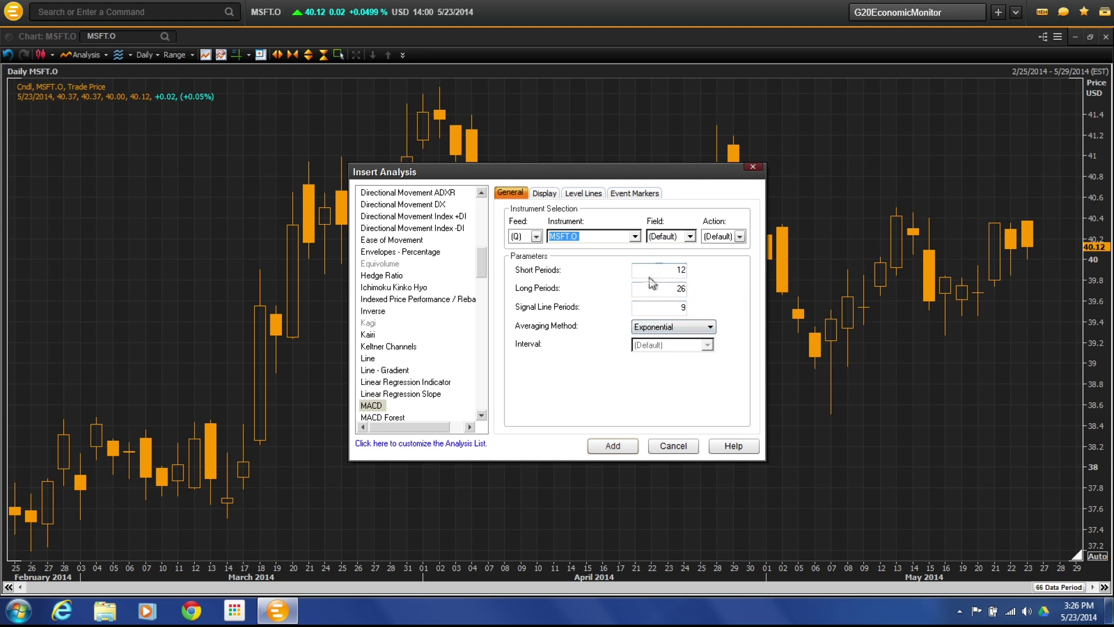
left_click(621, 451)
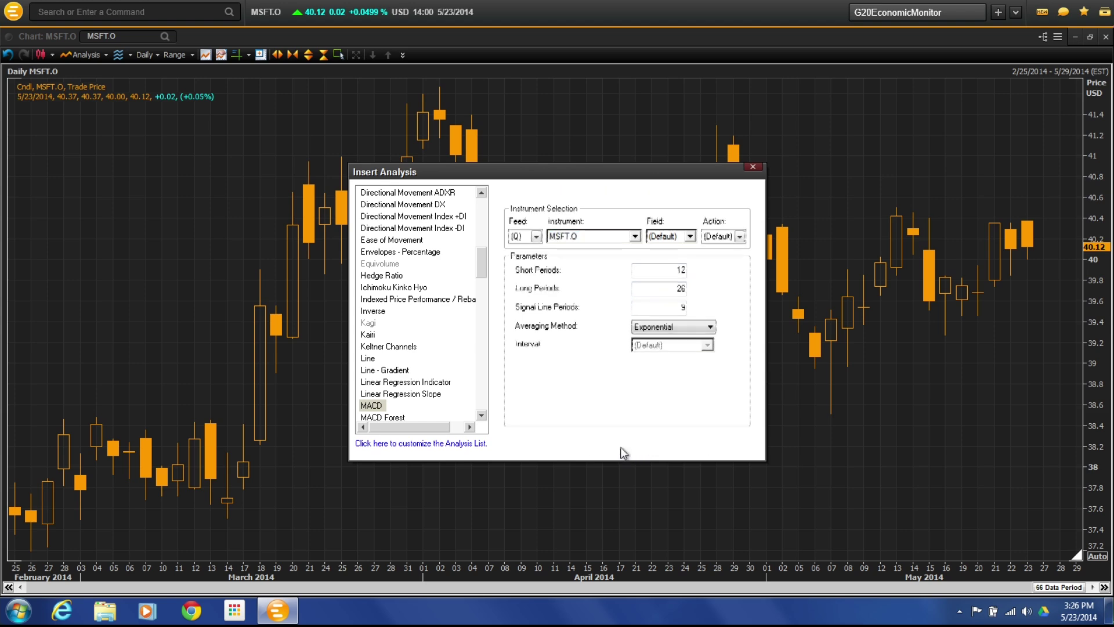
left_click(663, 452)
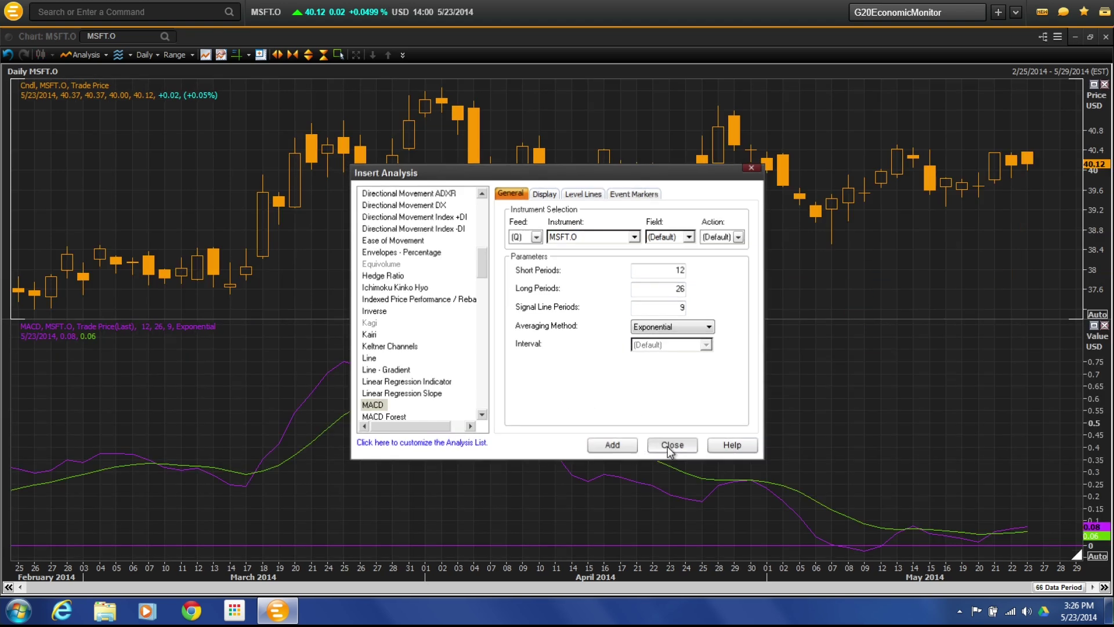
left_click_drag(569, 319, 560, 415)
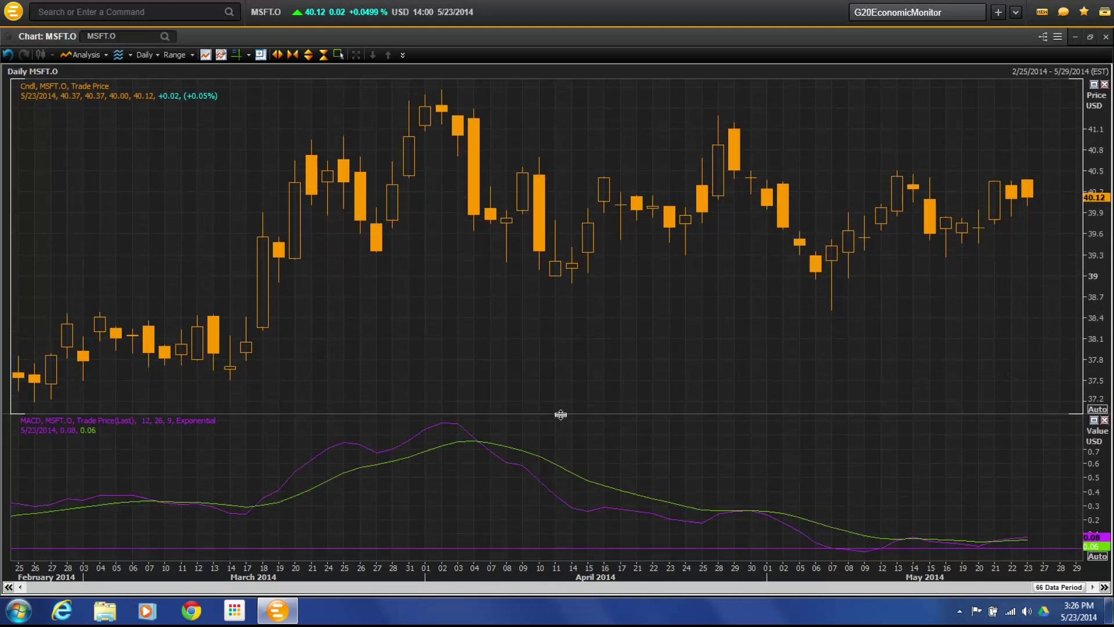
left_click(106, 56)
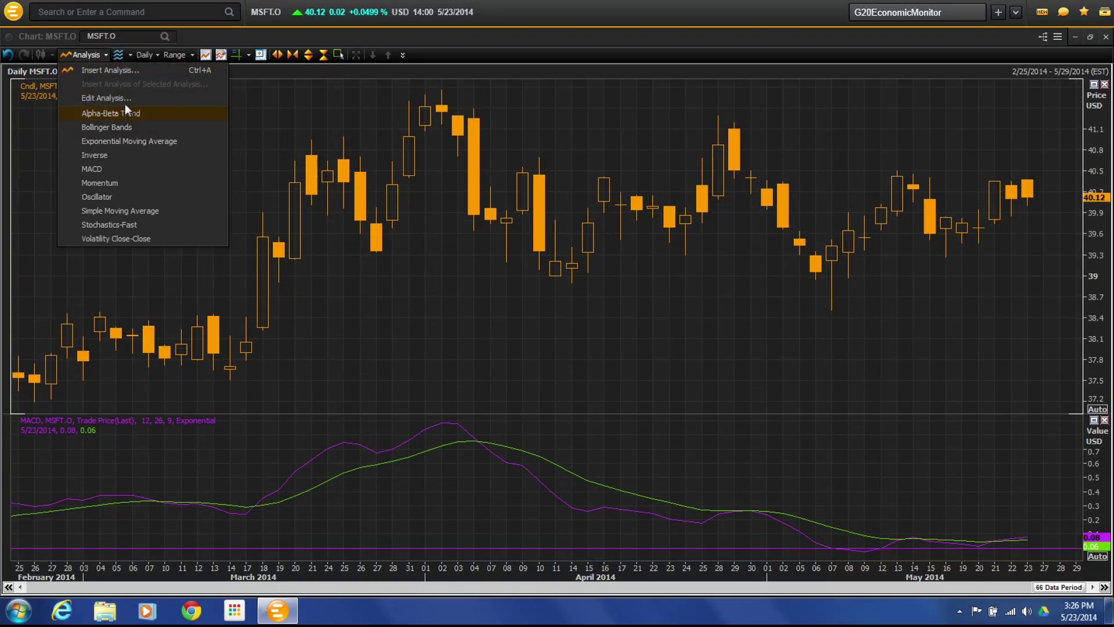
- Insert a Volume pane from the Insert Analysis list
left_click(128, 75)
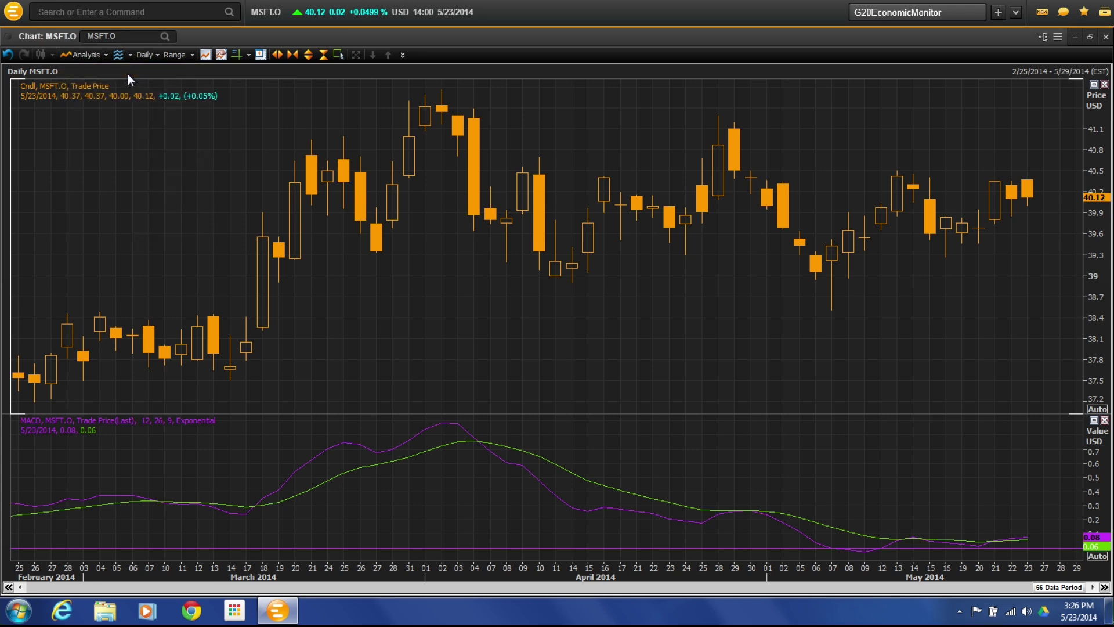
left_click_drag(485, 271, 491, 403)
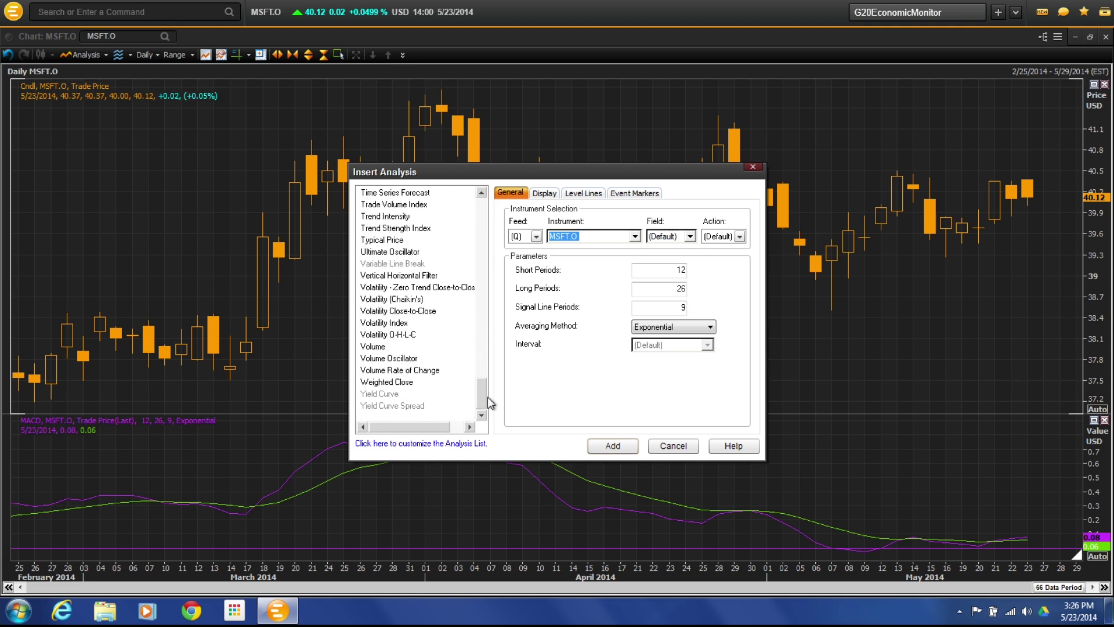
left_click(386, 348)
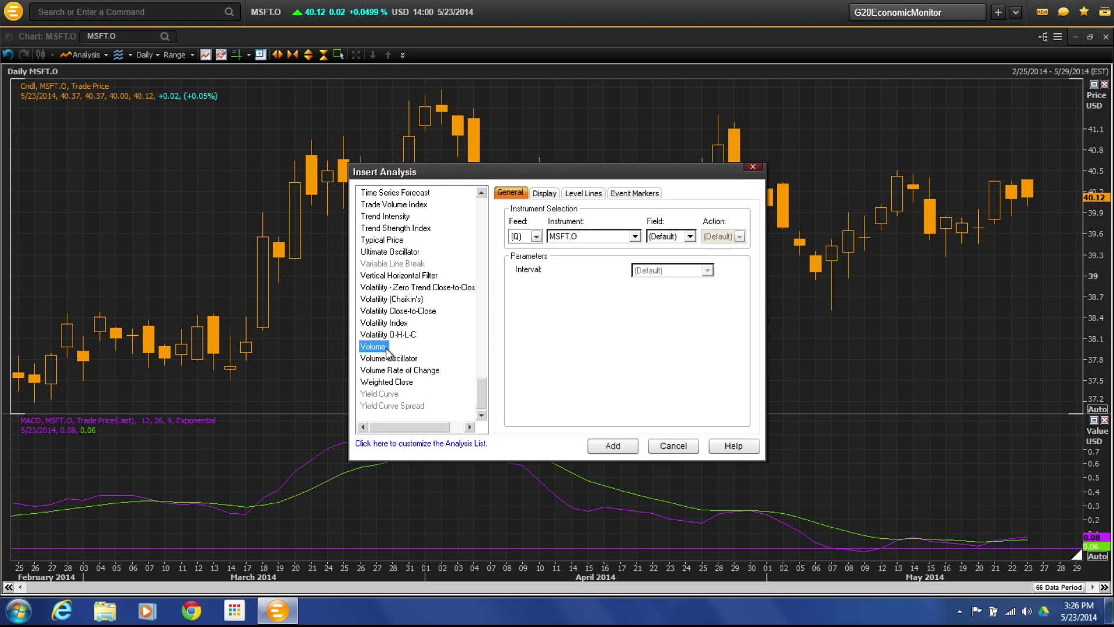
left_click(609, 448)
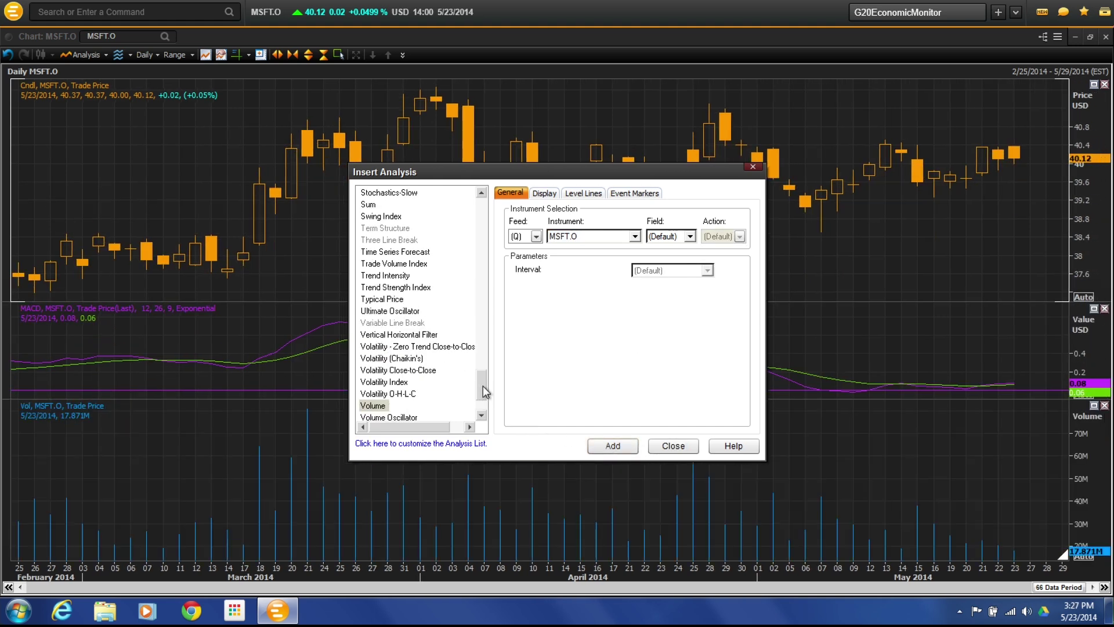
- Overlay Bollinger Bands (20, Simple, 2.0) on the candlesticks and enlarge the MACD pane
left_click_drag(485, 392, 485, 370)
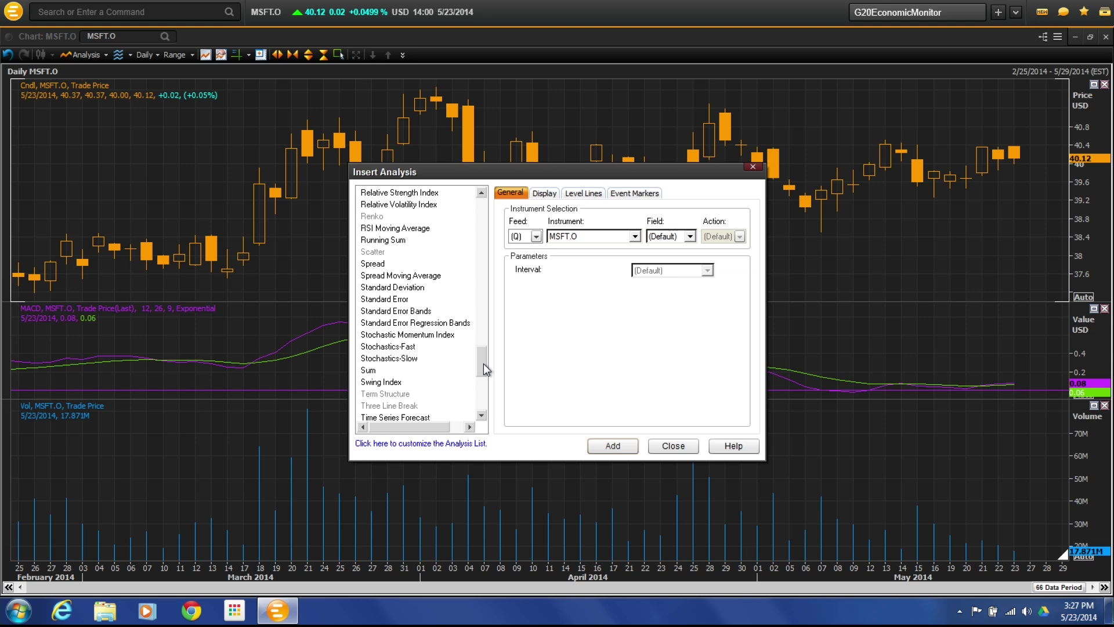
left_click_drag(486, 370, 498, 233)
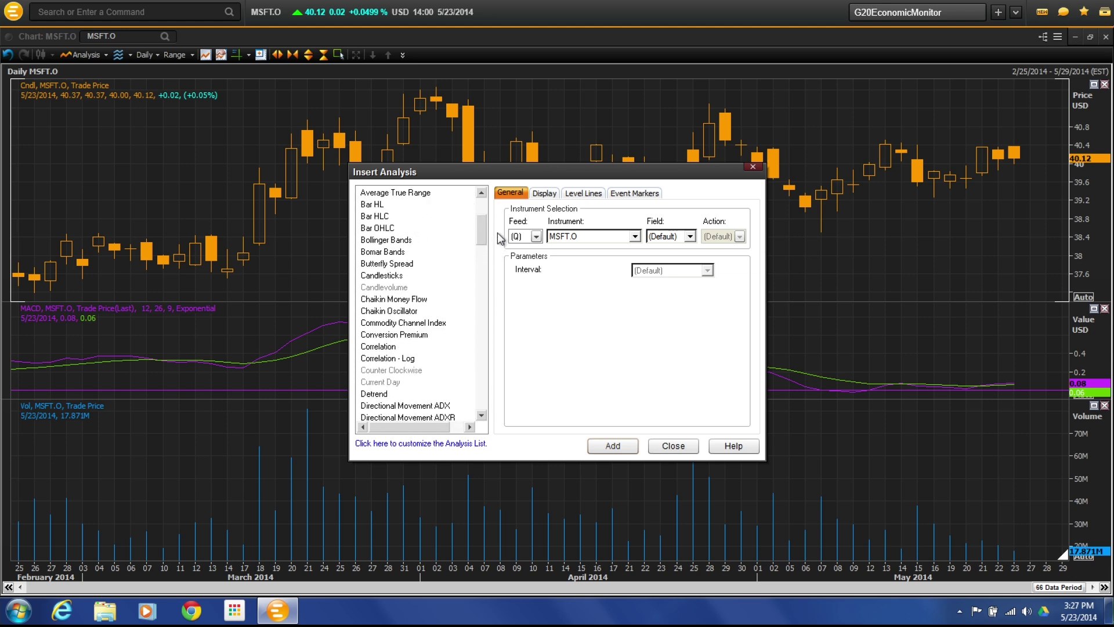
left_click(404, 243)
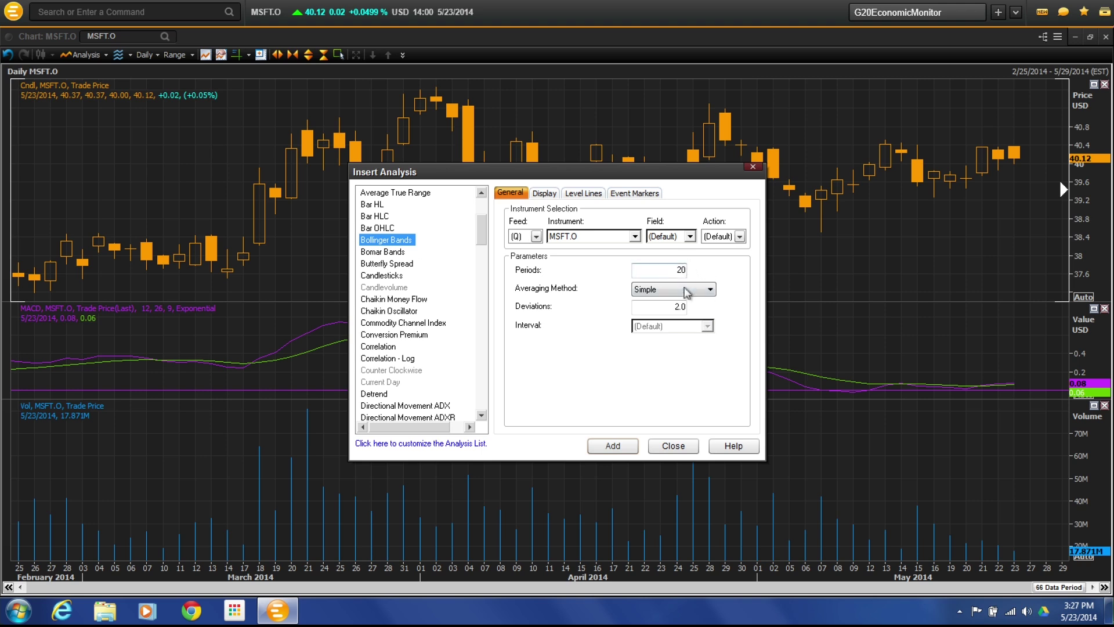
left_click(610, 446)
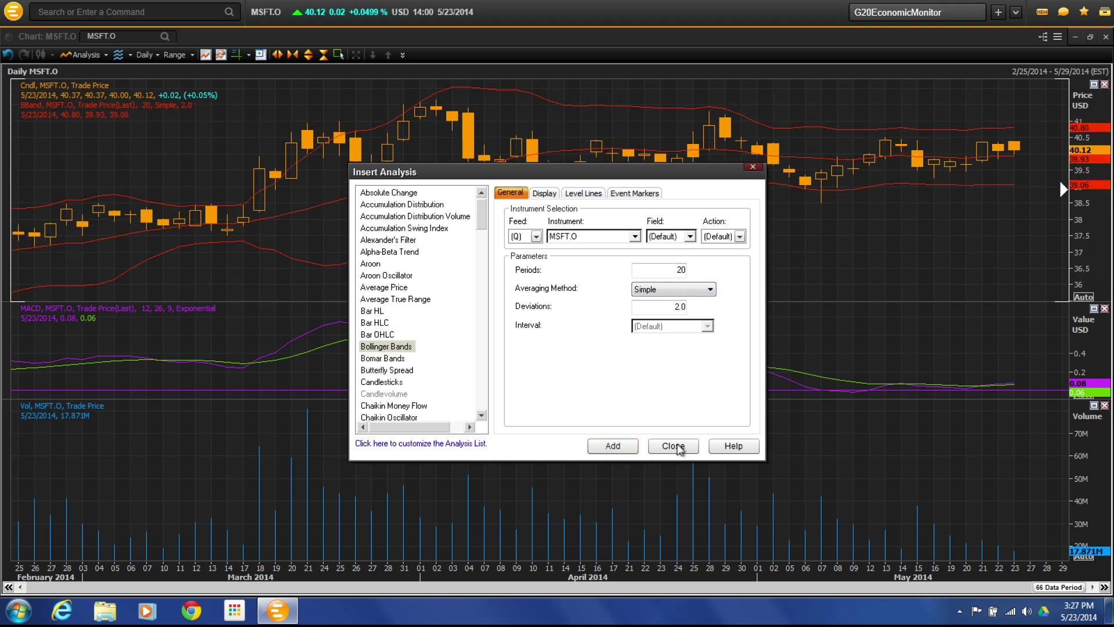
left_click(672, 447)
left_click_drag(652, 398, 643, 486)
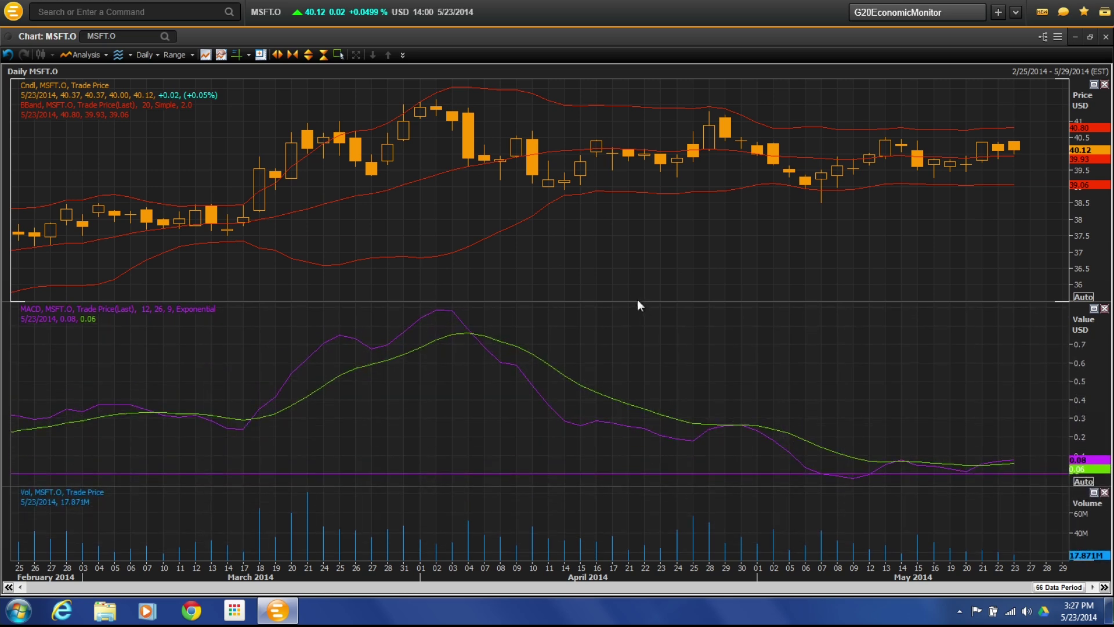
- Drag the MACD divider down to give the price pane more room
left_click_drag(637, 304, 636, 384)
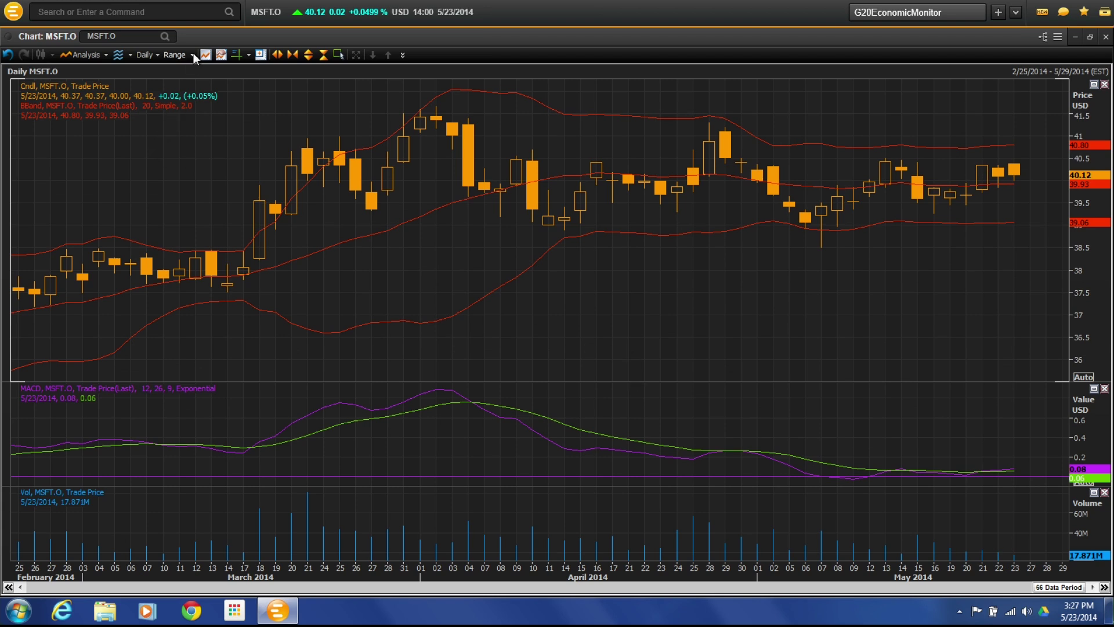
left_click(160, 54)
left_click(123, 57)
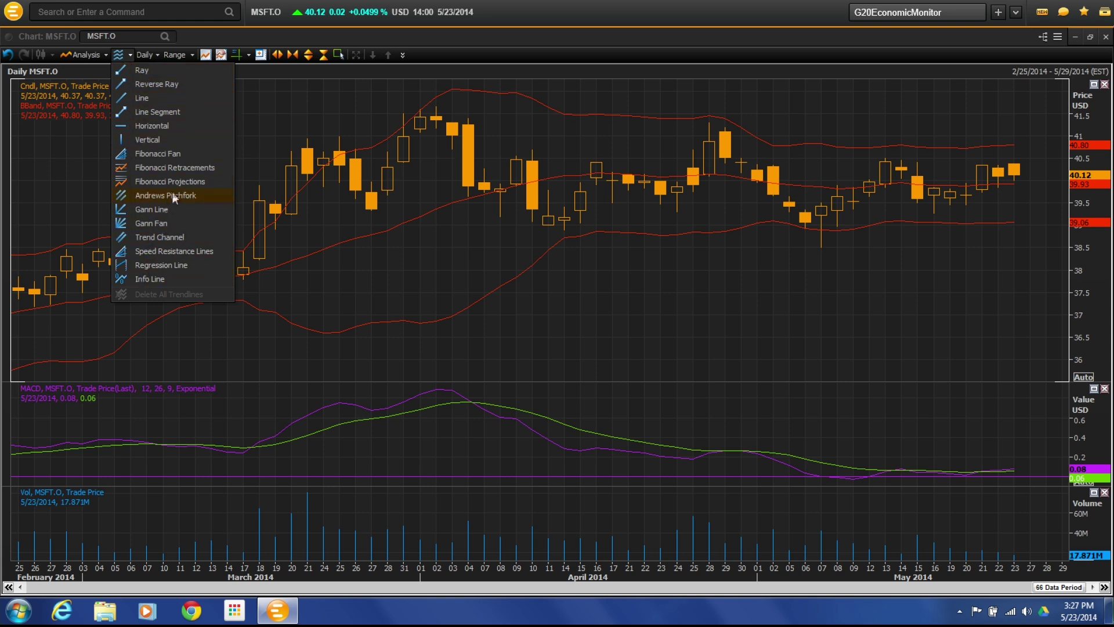
- Try longer and best-fit date ranges, settling on 6 Months of daily data
left_click(187, 56)
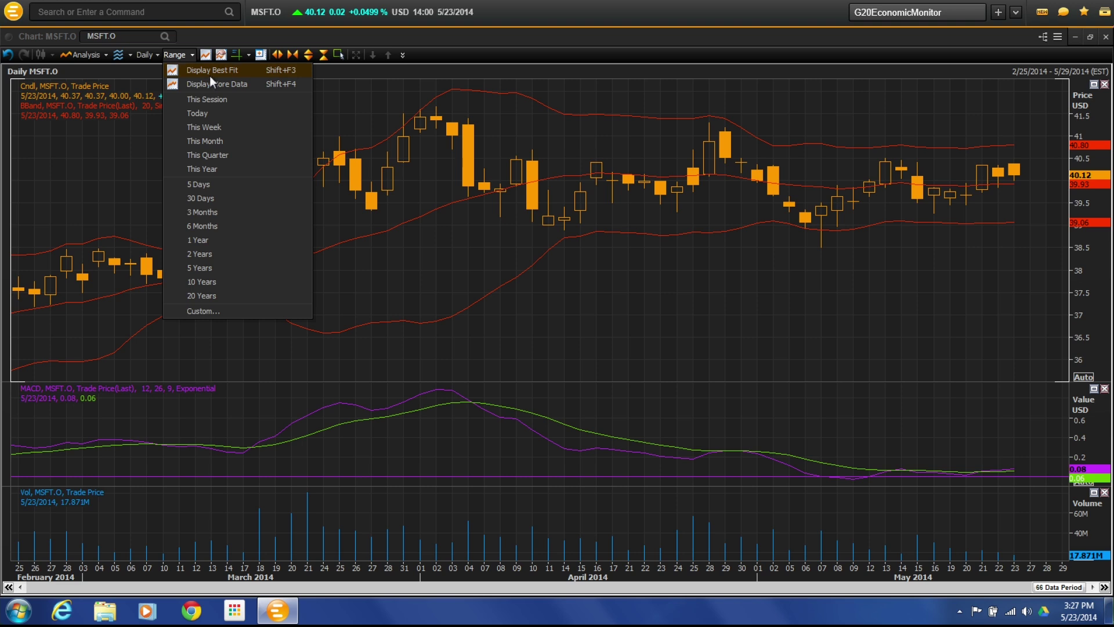
left_click(219, 88)
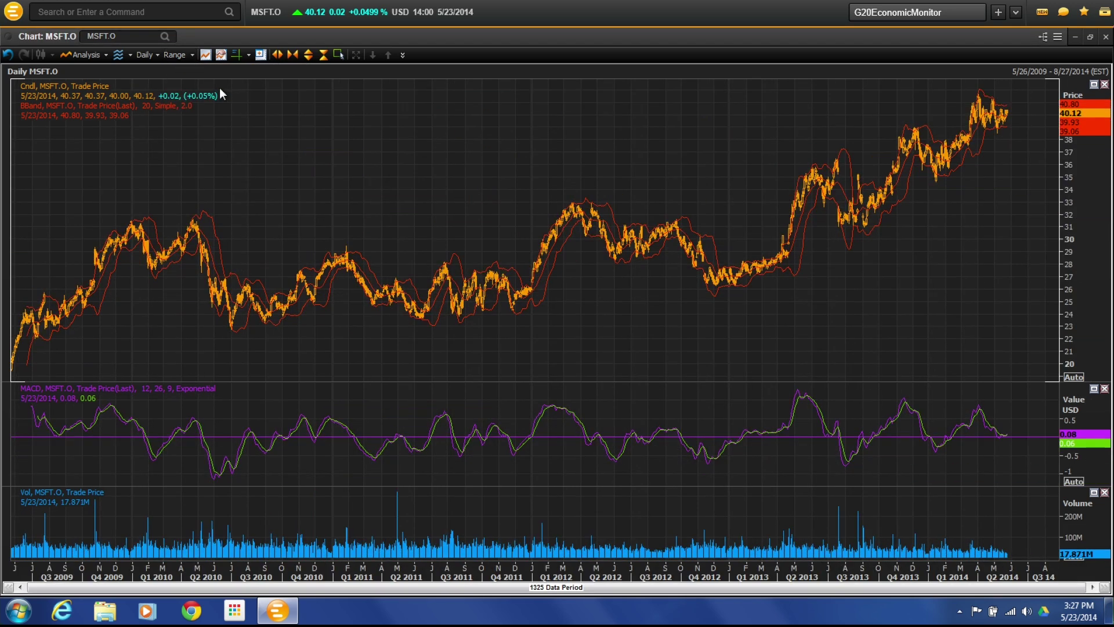
left_click(180, 57)
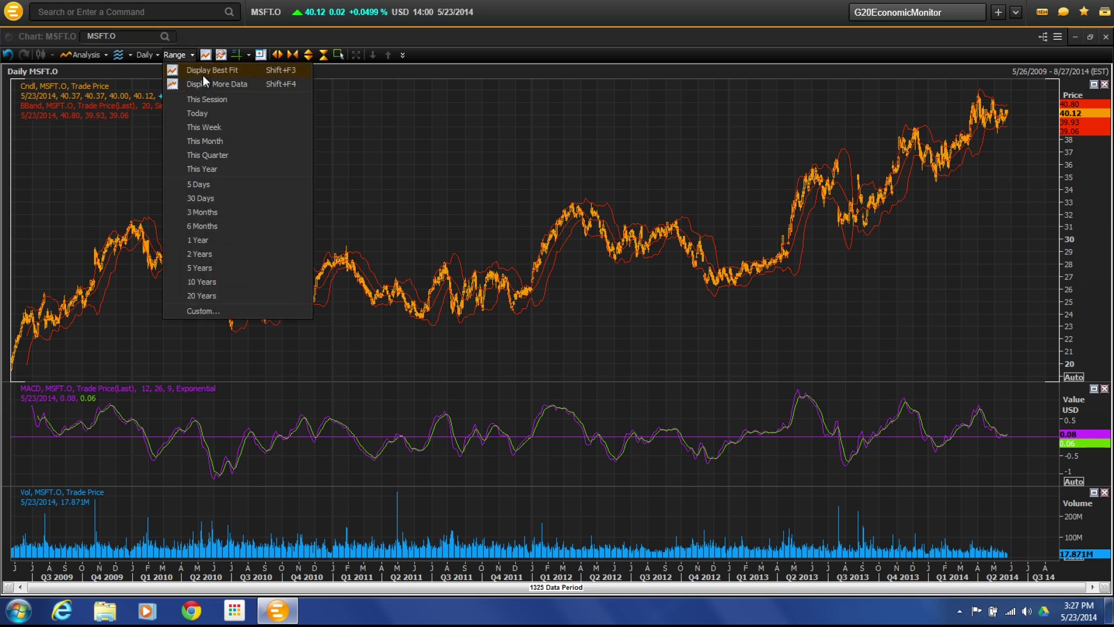
left_click(203, 75)
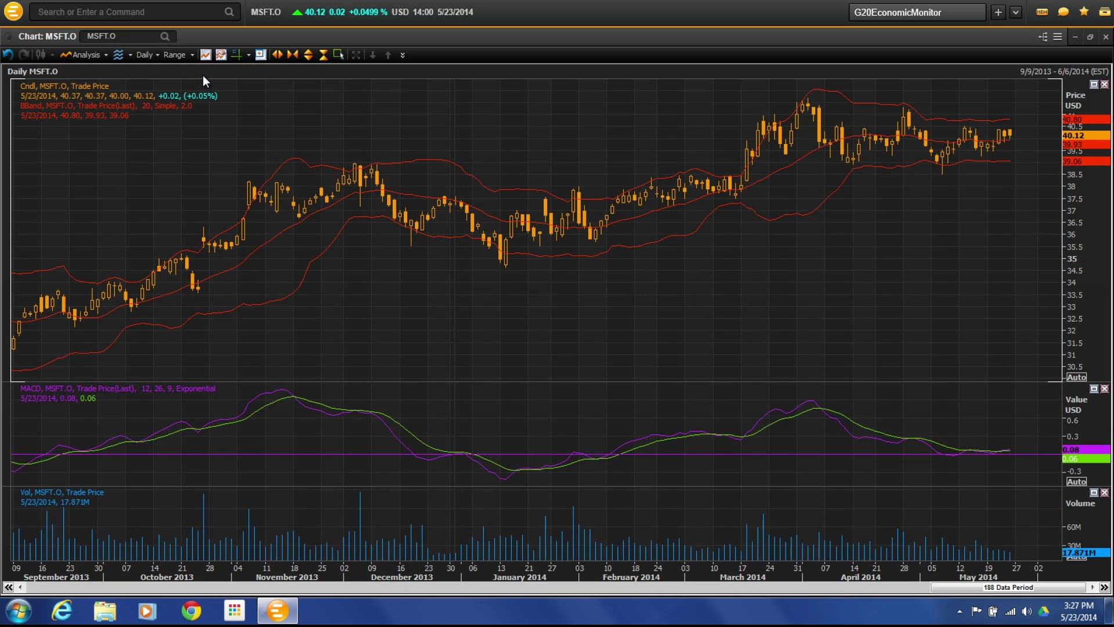
left_click(193, 55)
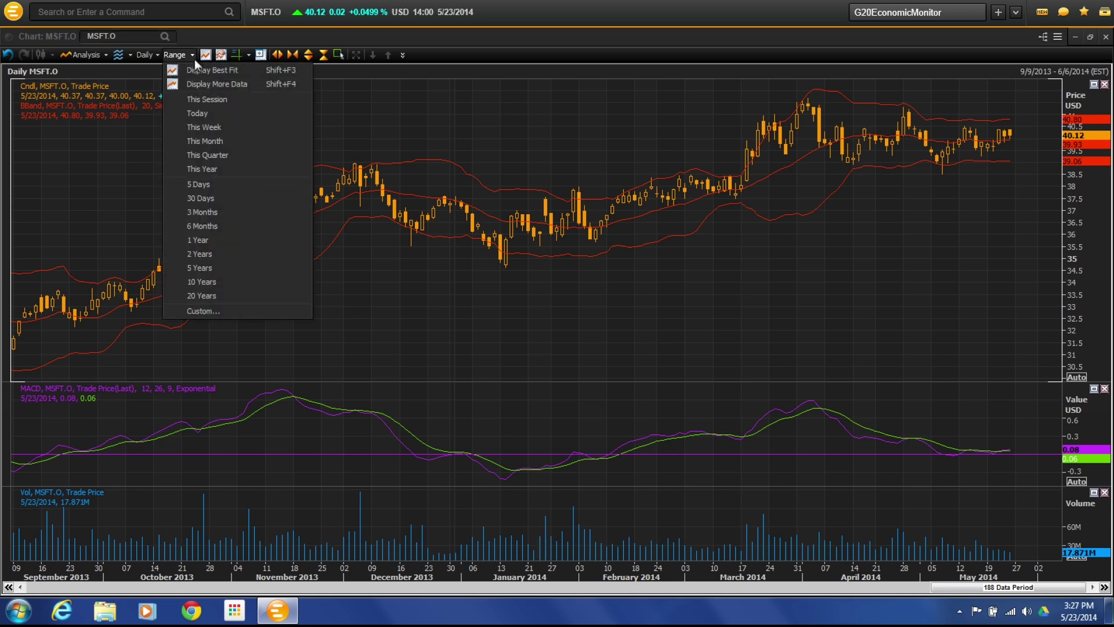
left_click(209, 228)
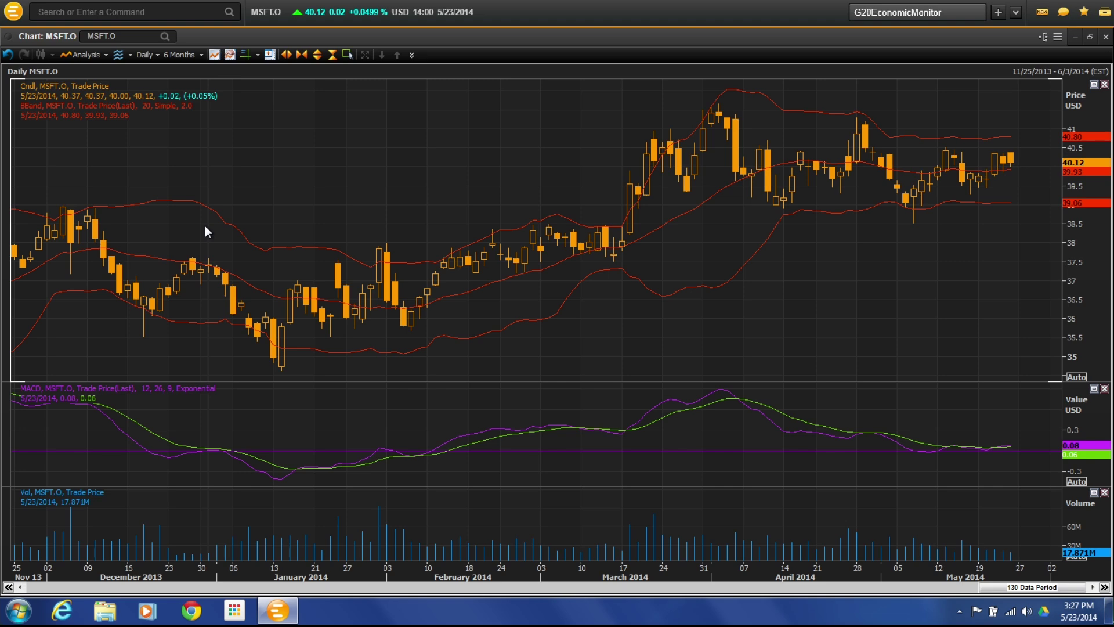
- Compare the 5 Years and This Month ranges, then return to 6 Months
left_click(201, 56)
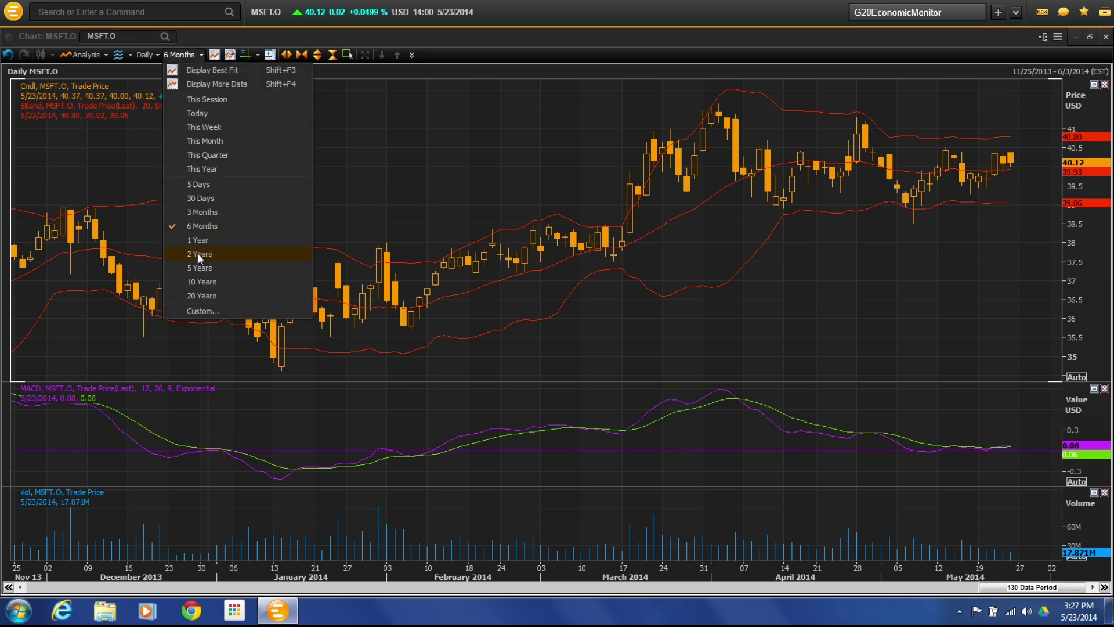
left_click(199, 268)
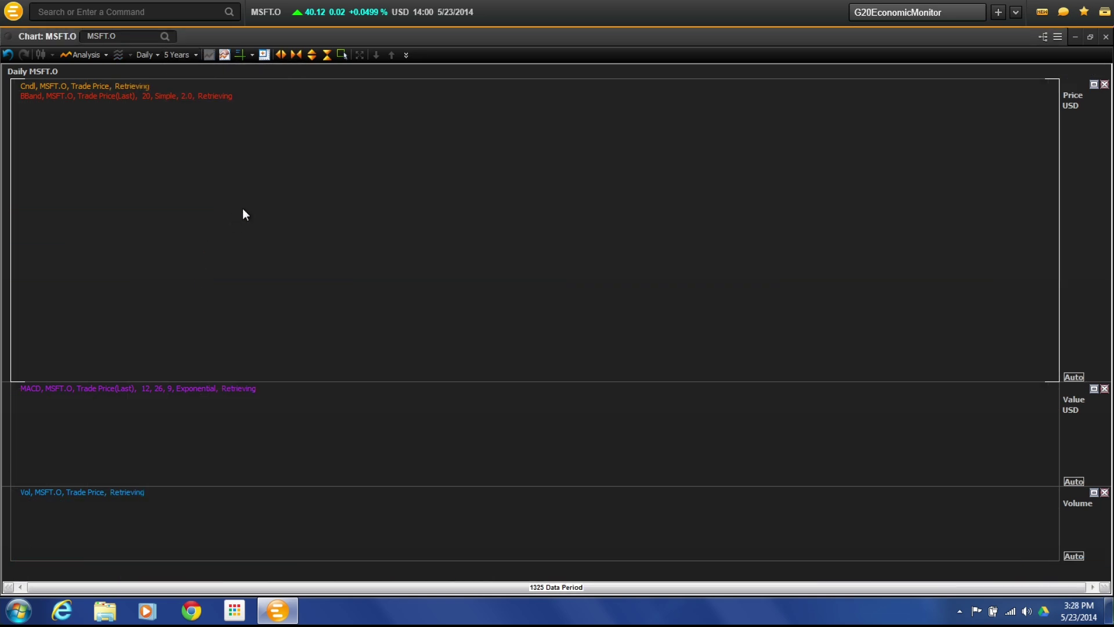
left_click(194, 55)
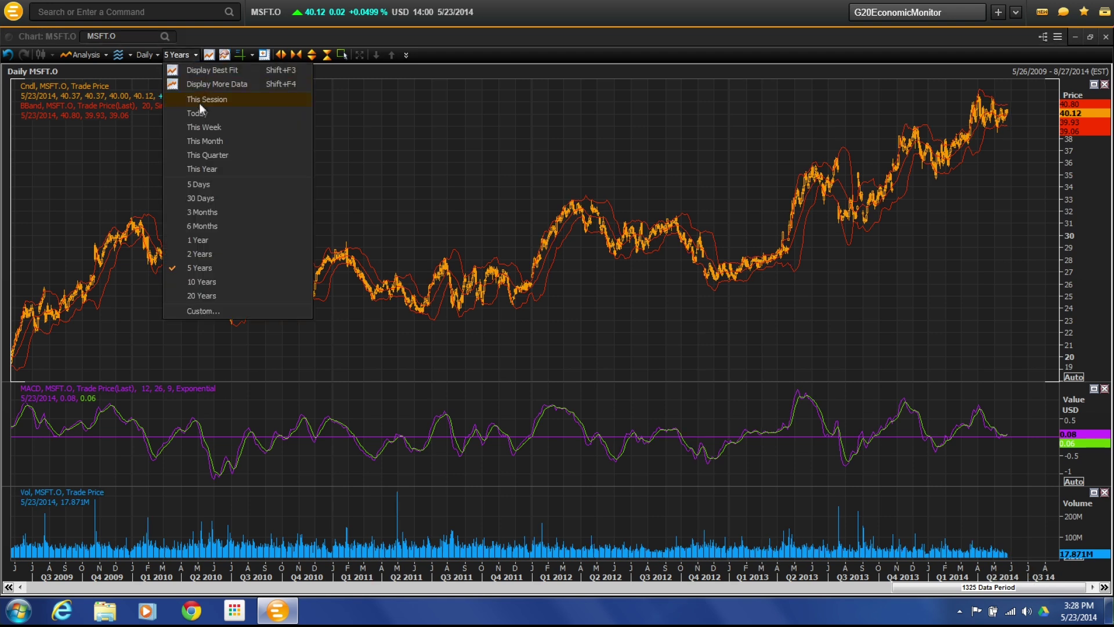
left_click(198, 141)
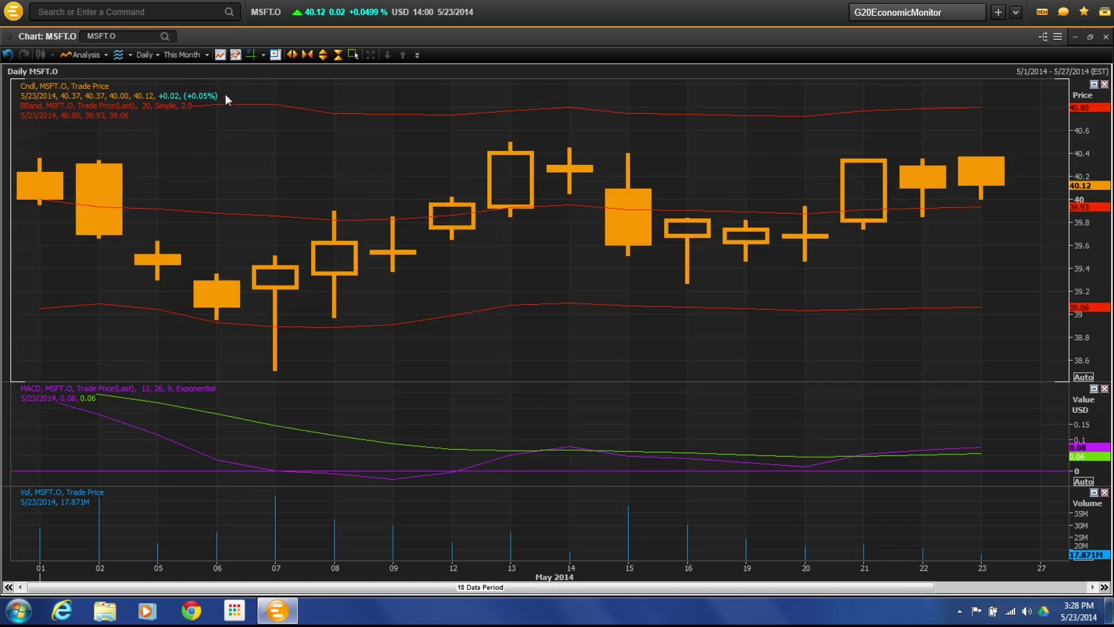
left_click(206, 55)
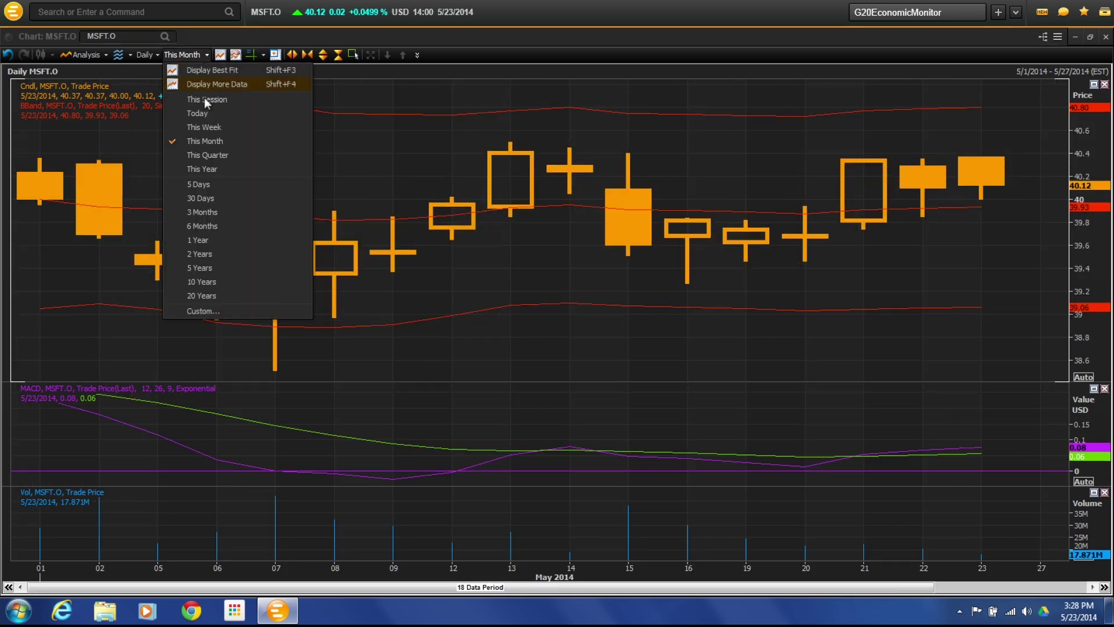
left_click(202, 228)
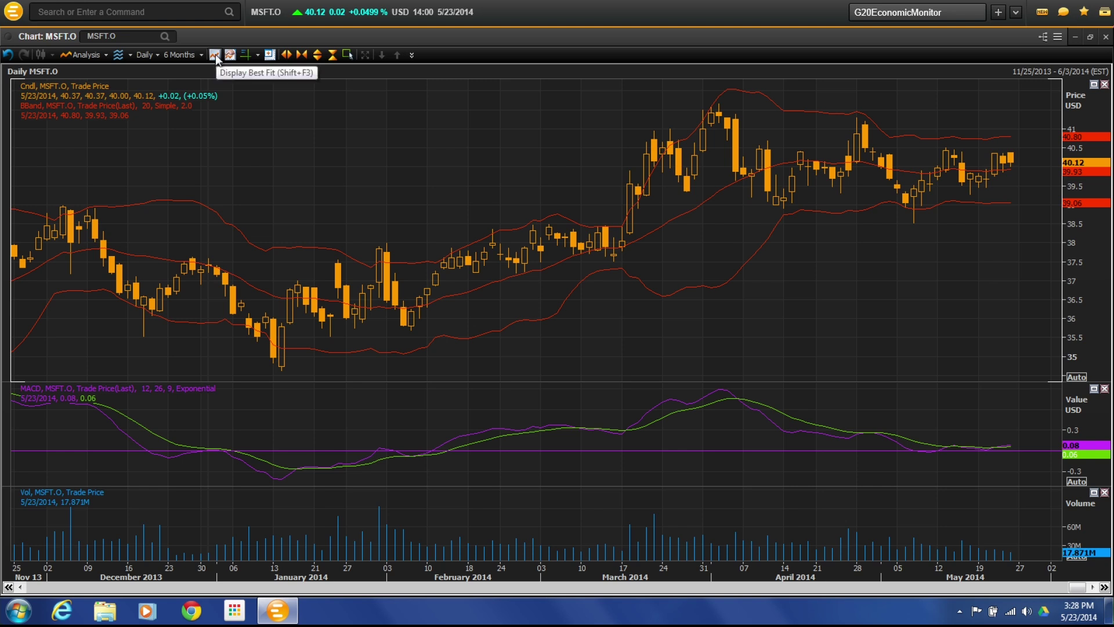
- Set the background colour to dark purple in Chart Properties' Display settings and apply it
left_click(230, 56)
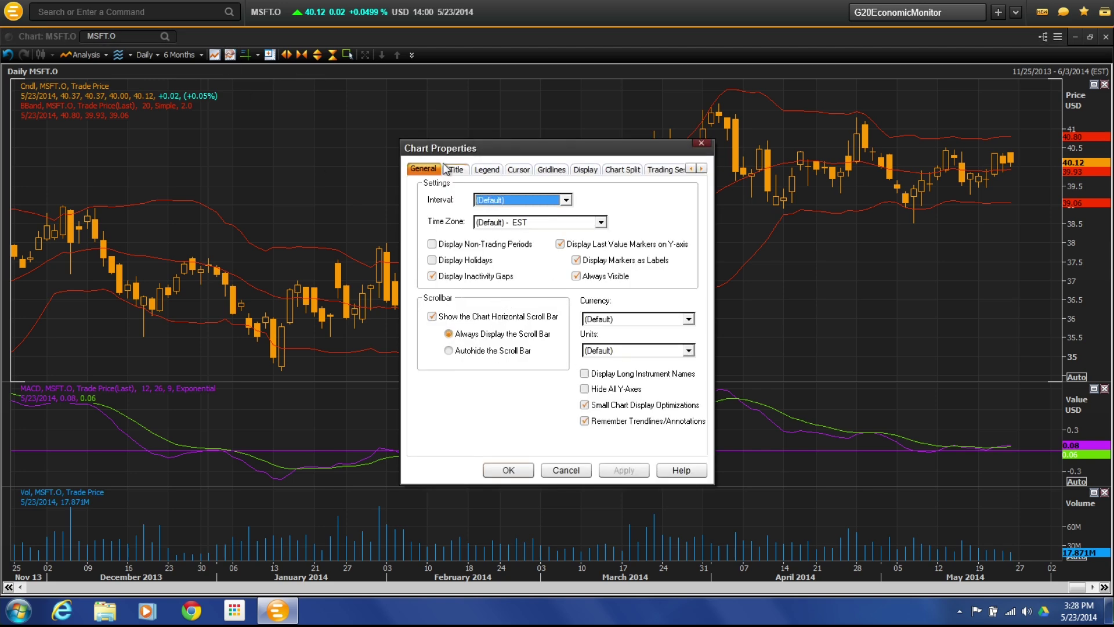
left_click(454, 171)
left_click(486, 174)
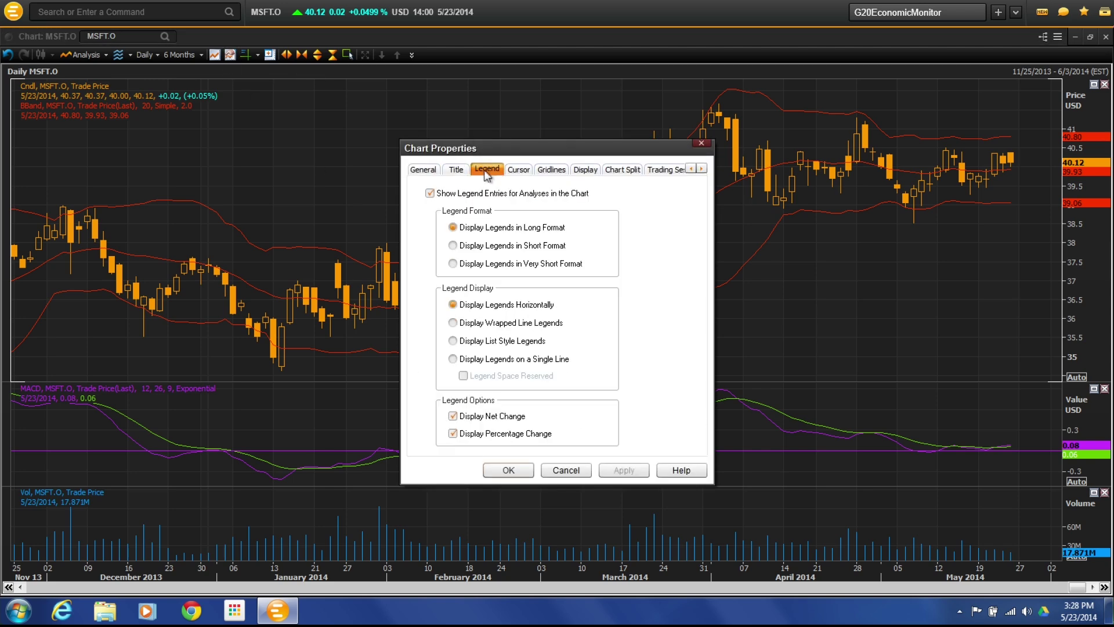
left_click(518, 173)
left_click(550, 172)
left_click(586, 172)
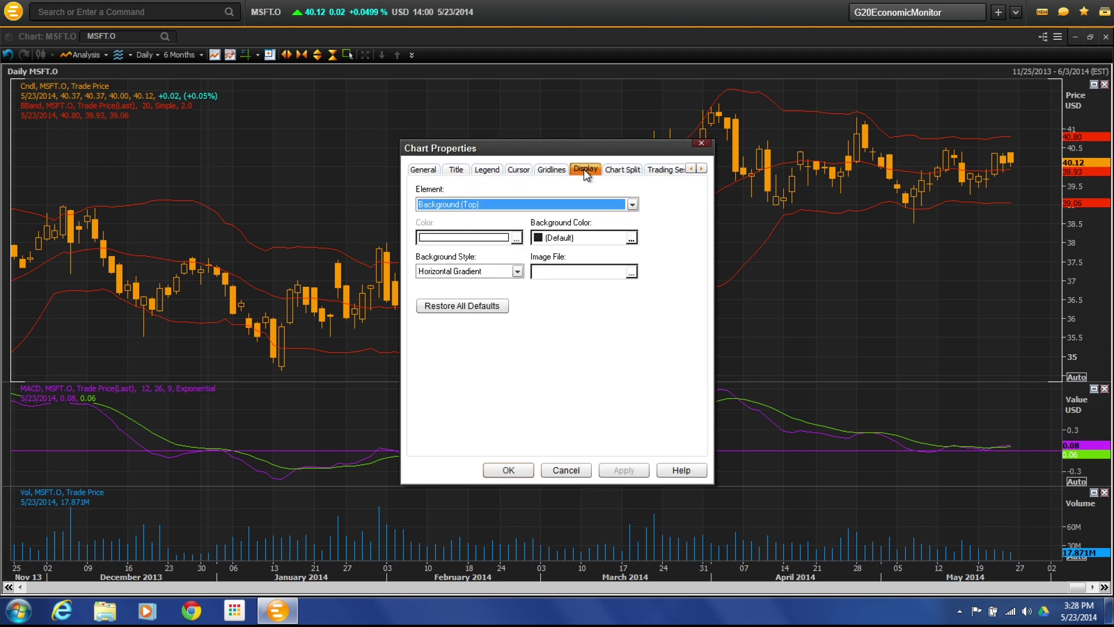
left_click(631, 241)
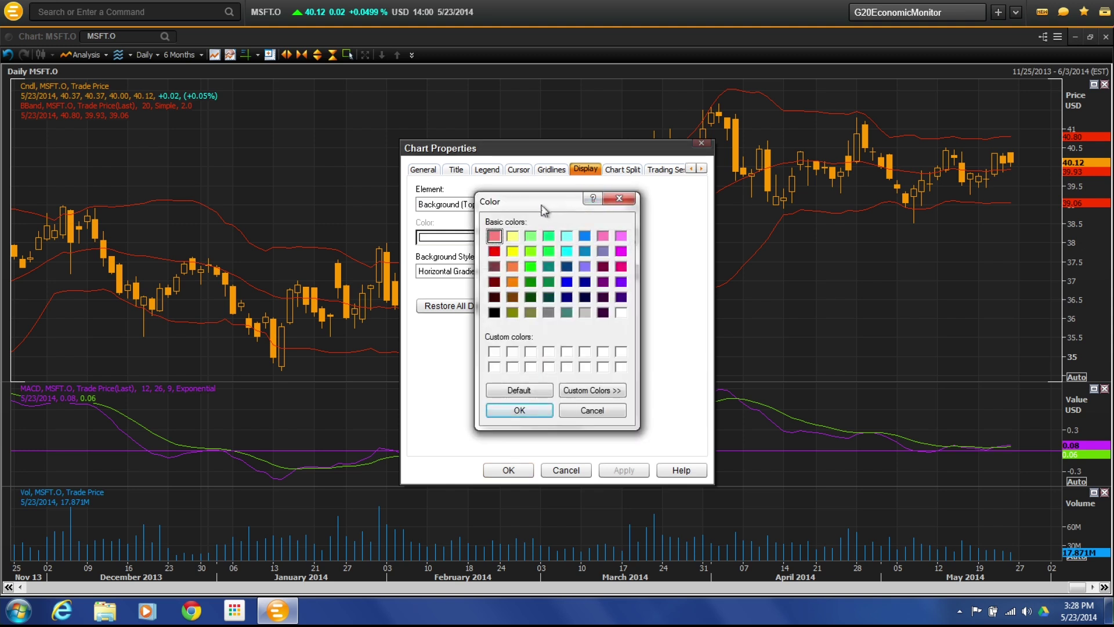
left_click_drag(545, 210, 267, 203)
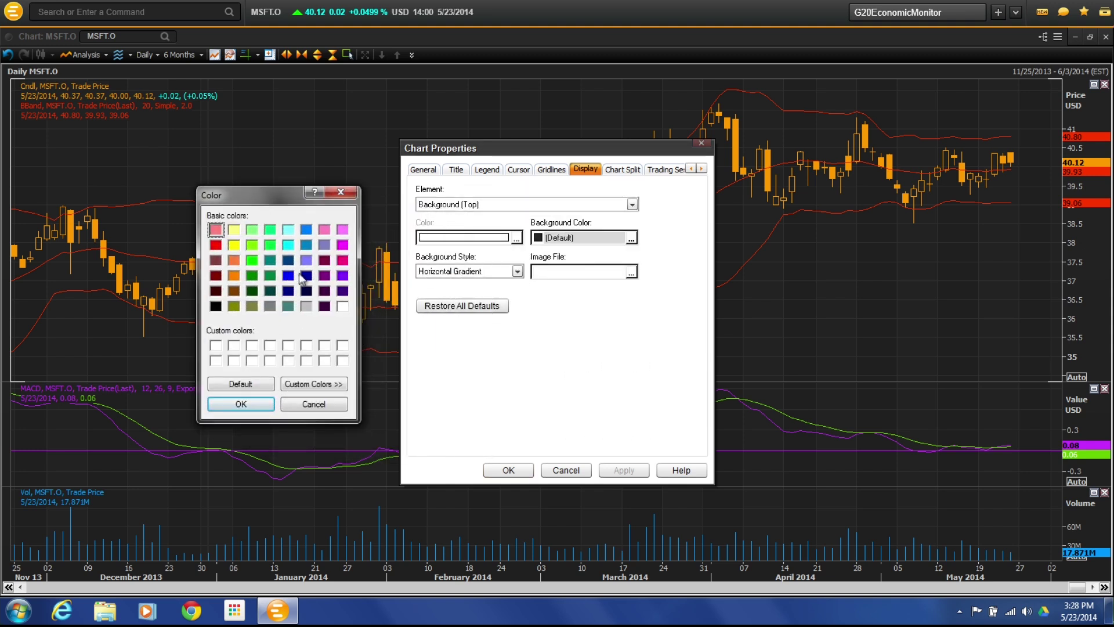
left_click(325, 291)
left_click(243, 410)
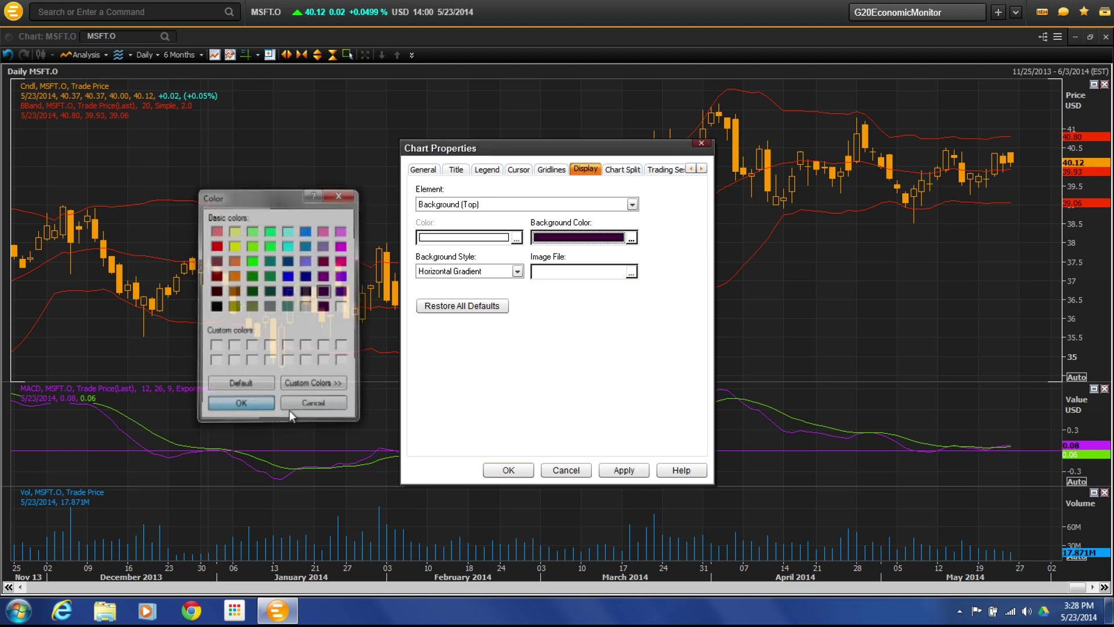
left_click(625, 471)
left_click(506, 470)
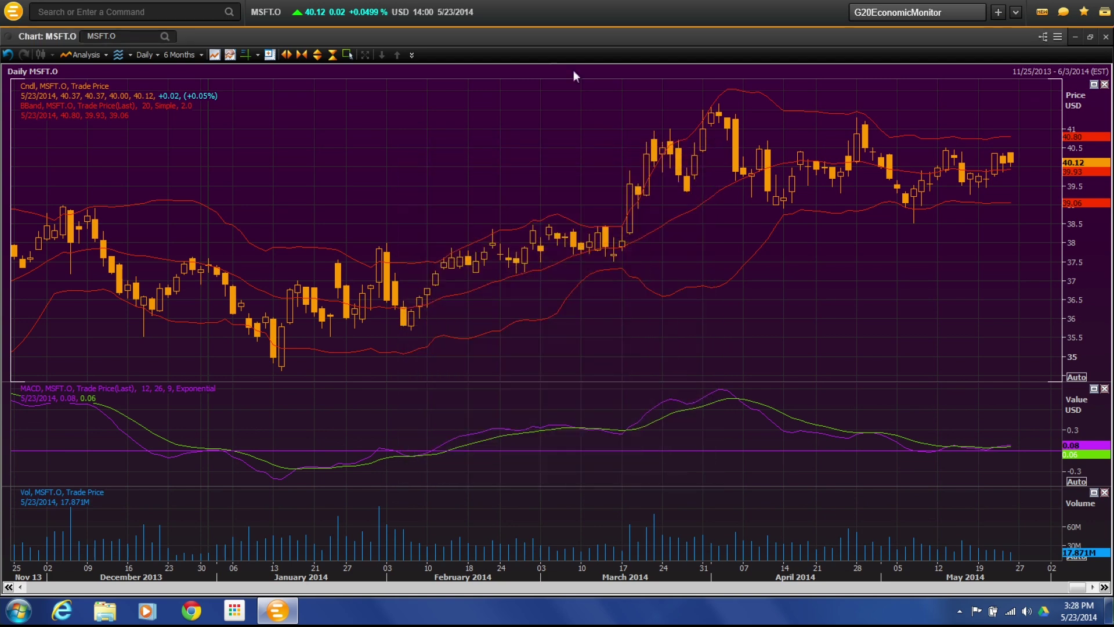
- Turn on the target-cursor crosshair and check Data Window values for 1/14/2014 and 2/28/2014
left_click(250, 58)
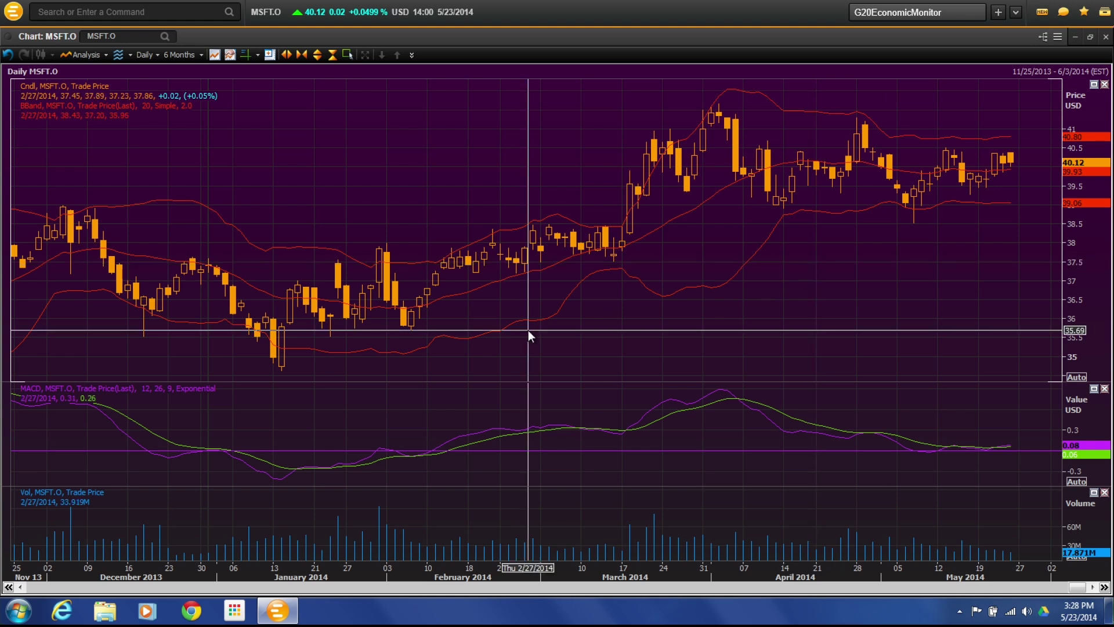
left_click(270, 58)
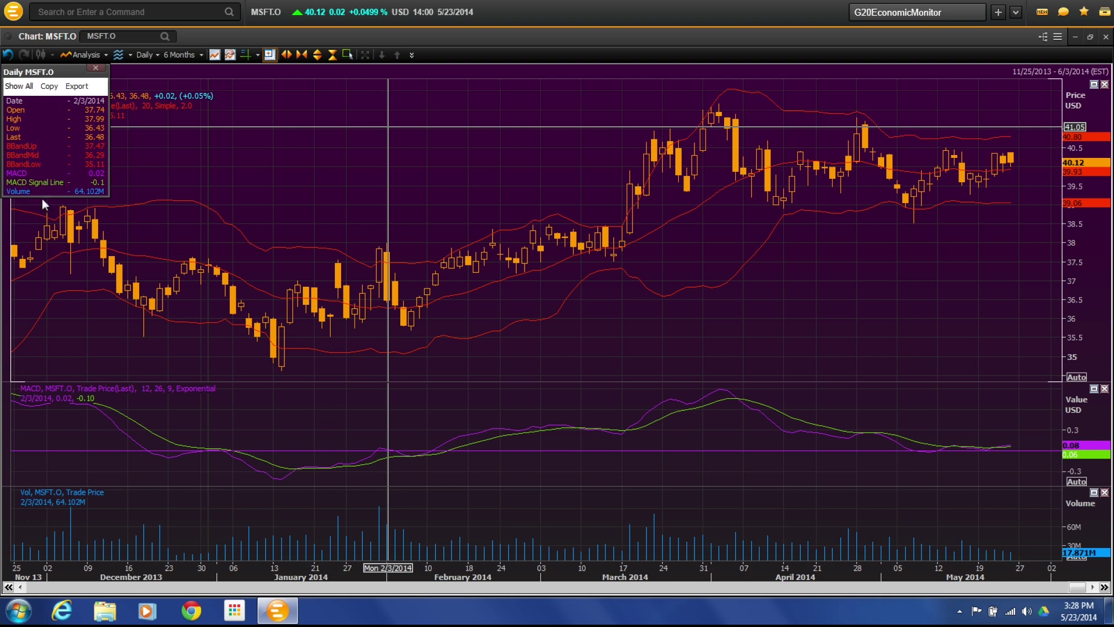
left_click(279, 203)
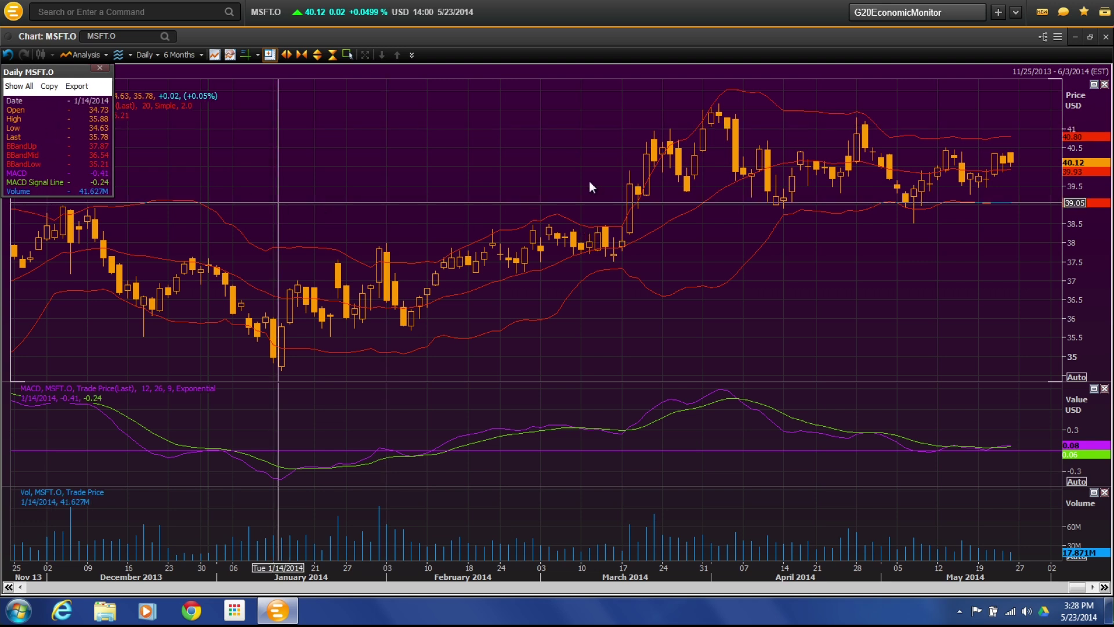
left_click(535, 164)
left_click(102, 68)
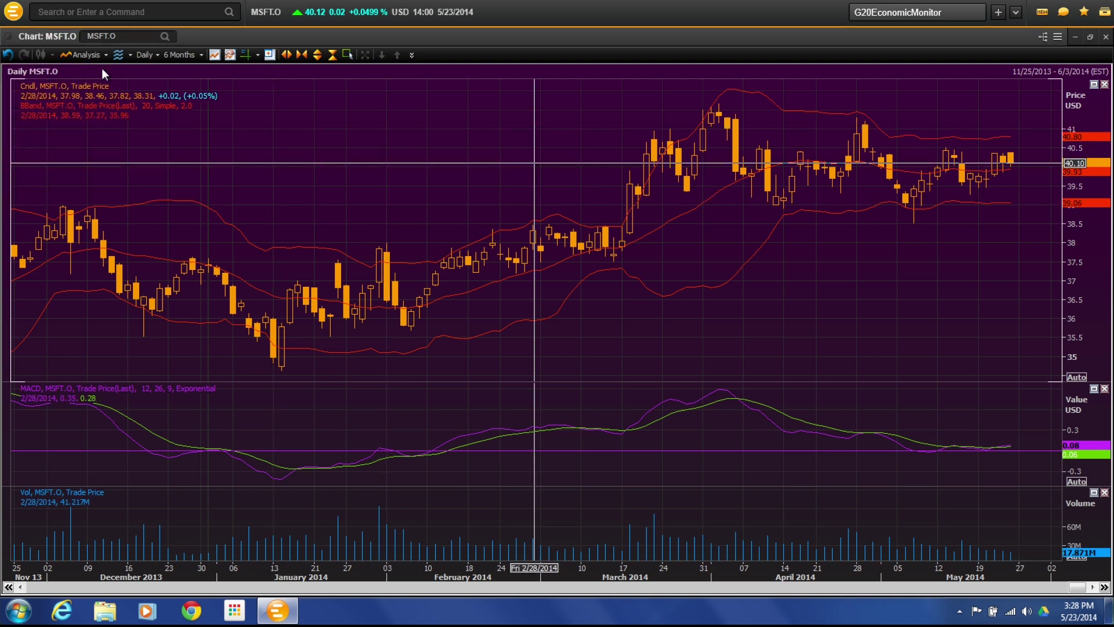
- Box-zoom the chart to 3/4/2014 through 5/5/2014 with Modify Zoom Area
left_click(303, 54)
left_click(288, 54)
left_click(317, 56)
left_click(333, 56)
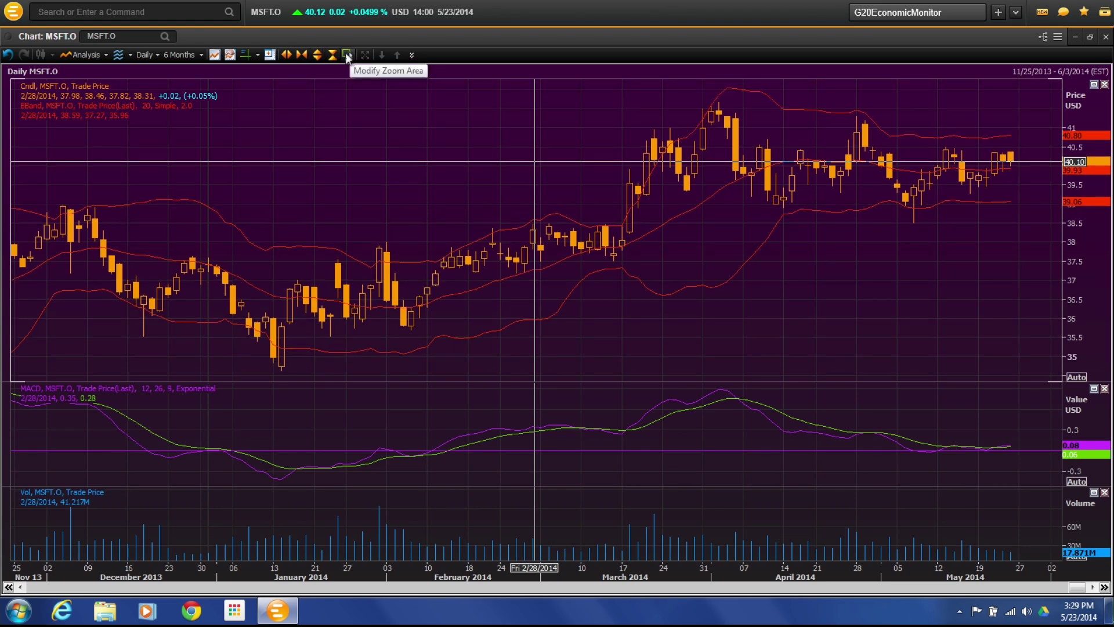
left_click(347, 55)
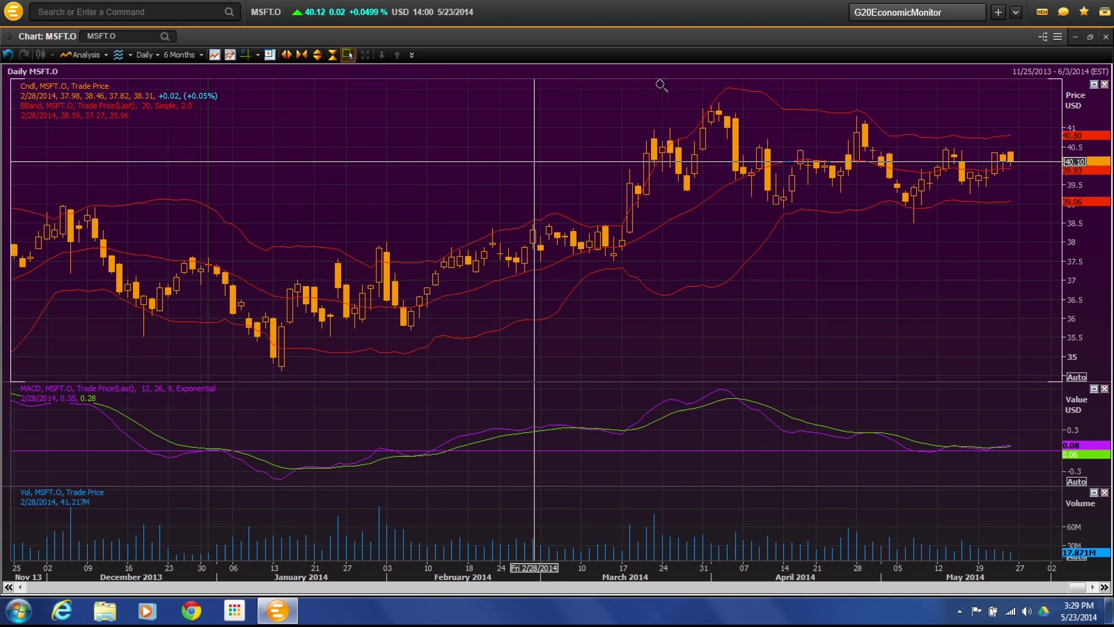
left_click_drag(549, 91, 897, 356)
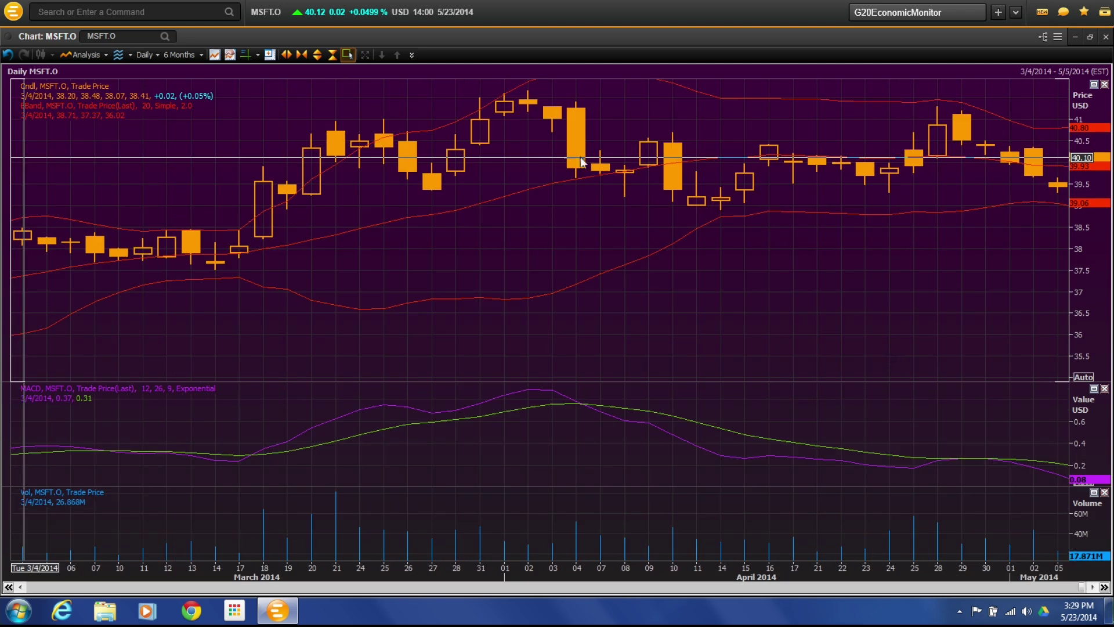
left_click(412, 55)
mouse_move(423, 71)
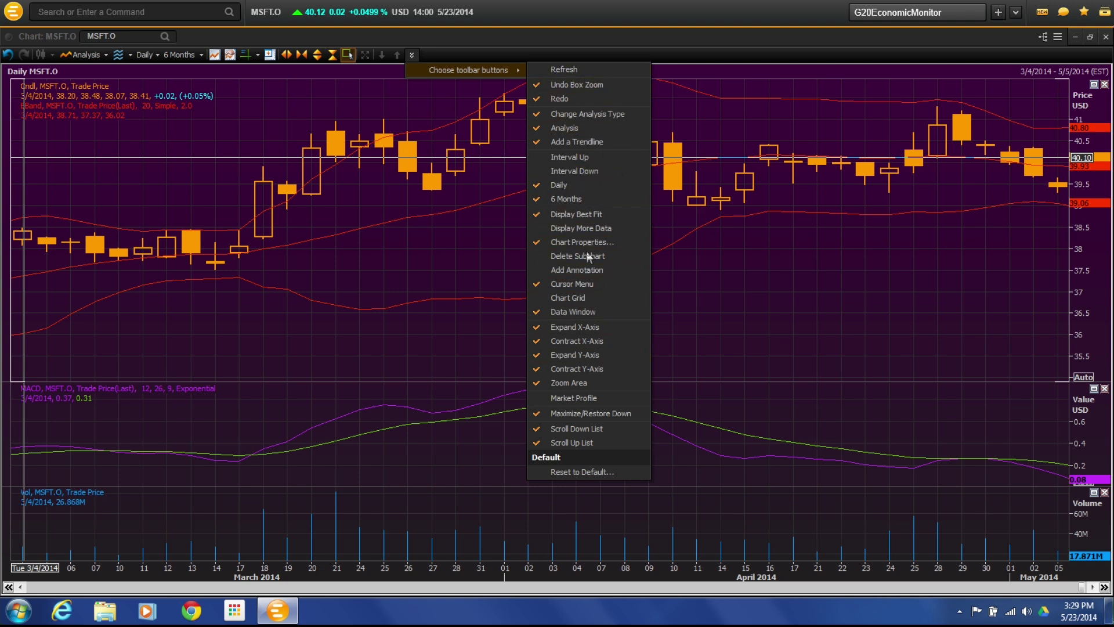
left_click(347, 55)
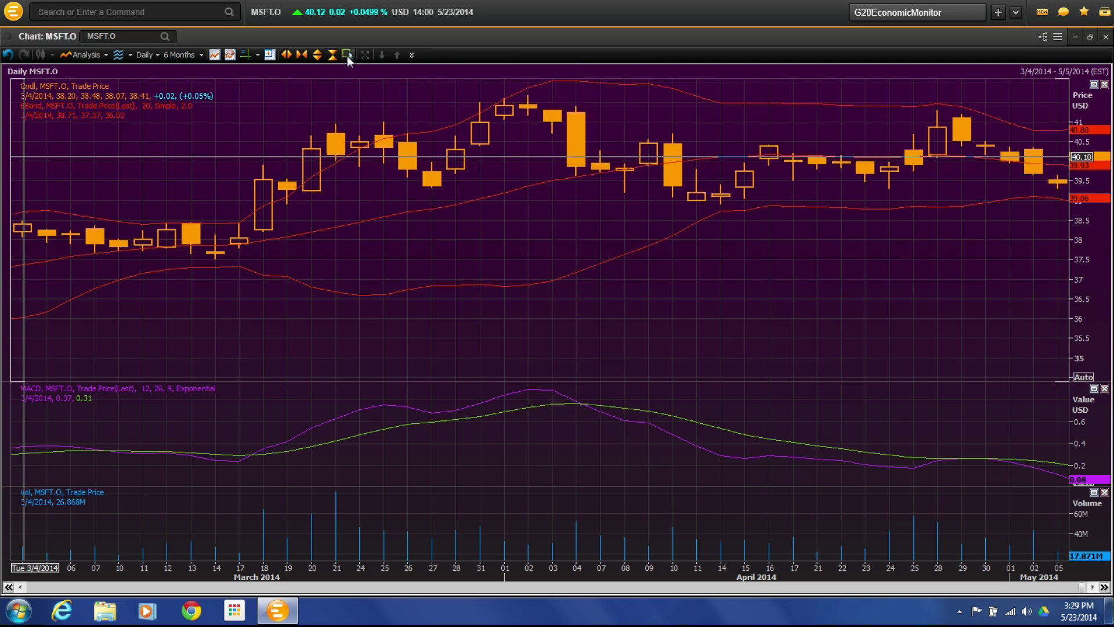
- Apply Split by interval (1x4) to get Weekly, Daily, Hourly and 5 Minutes panes
right_click(325, 102)
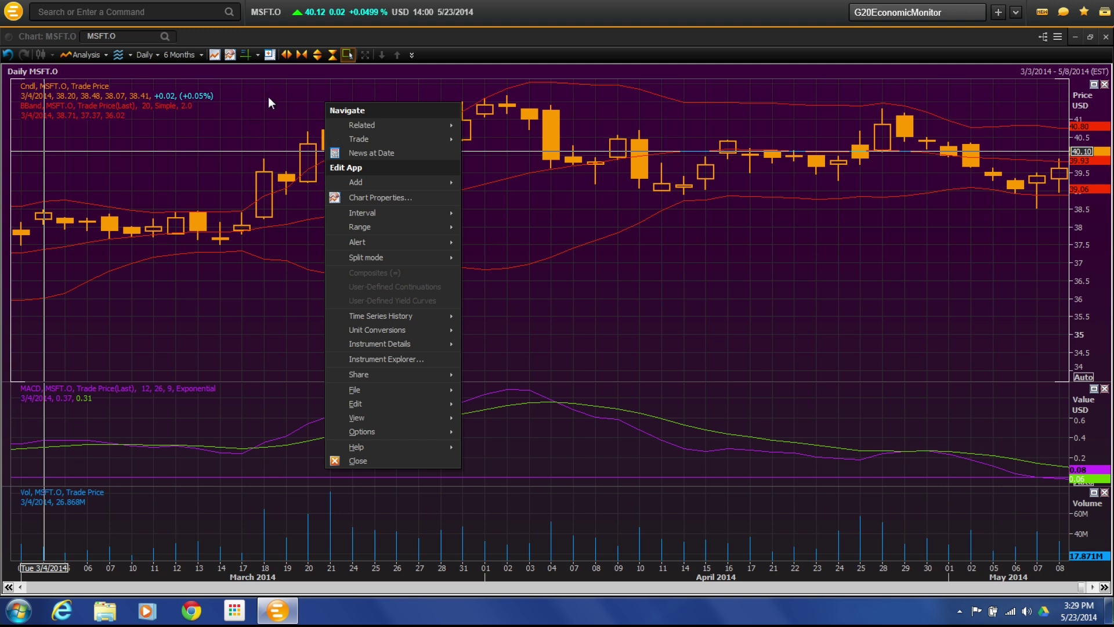
mouse_move(424, 130)
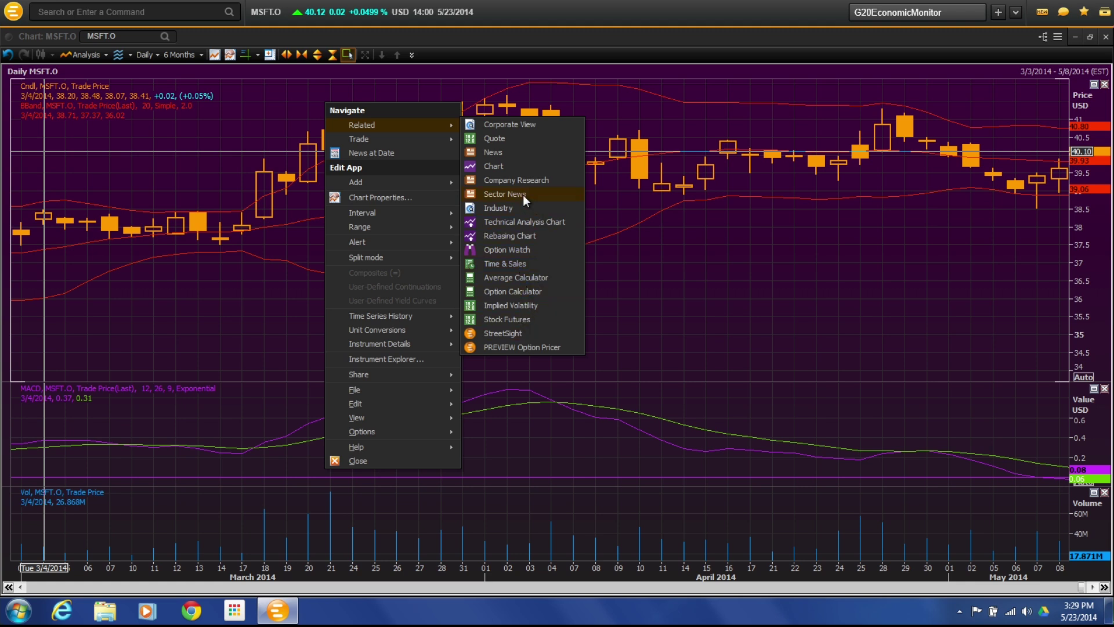
mouse_move(420, 186)
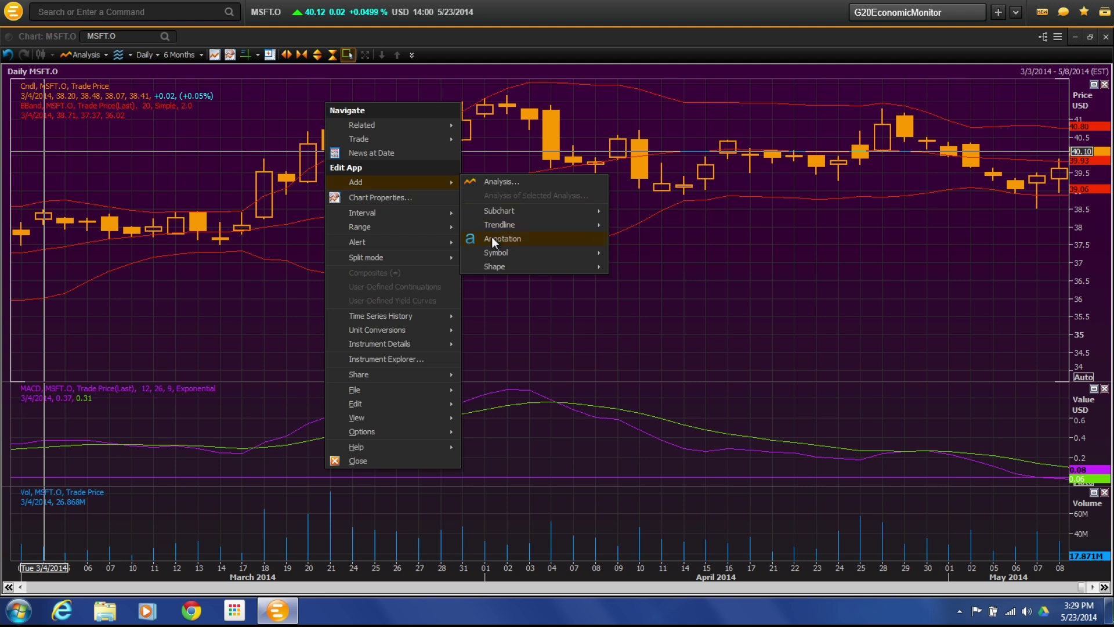
mouse_move(434, 231)
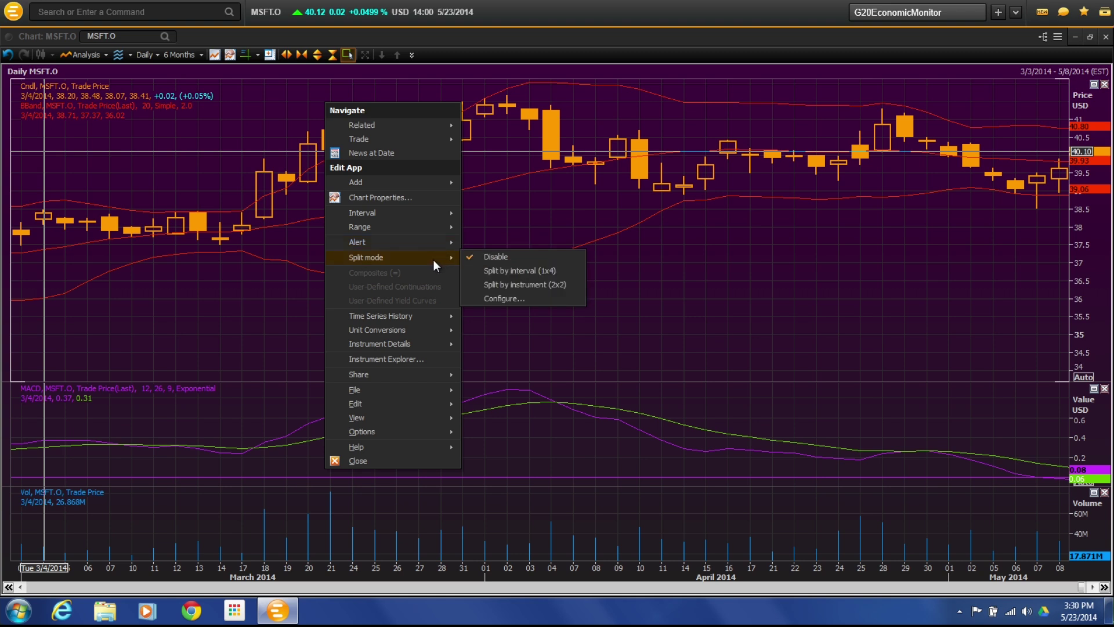
left_click(500, 271)
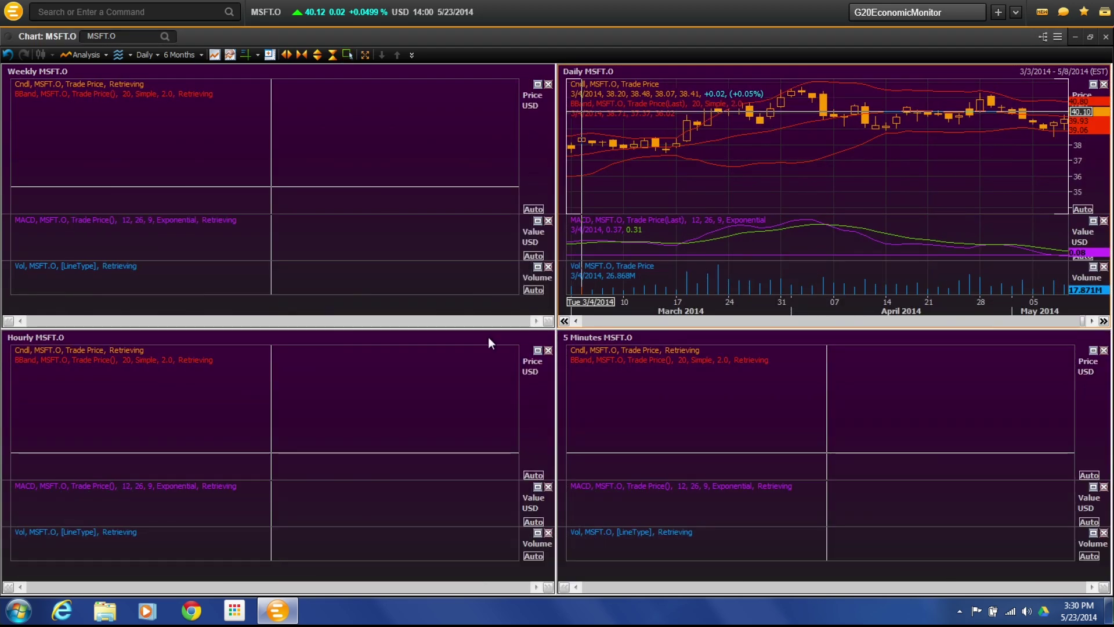